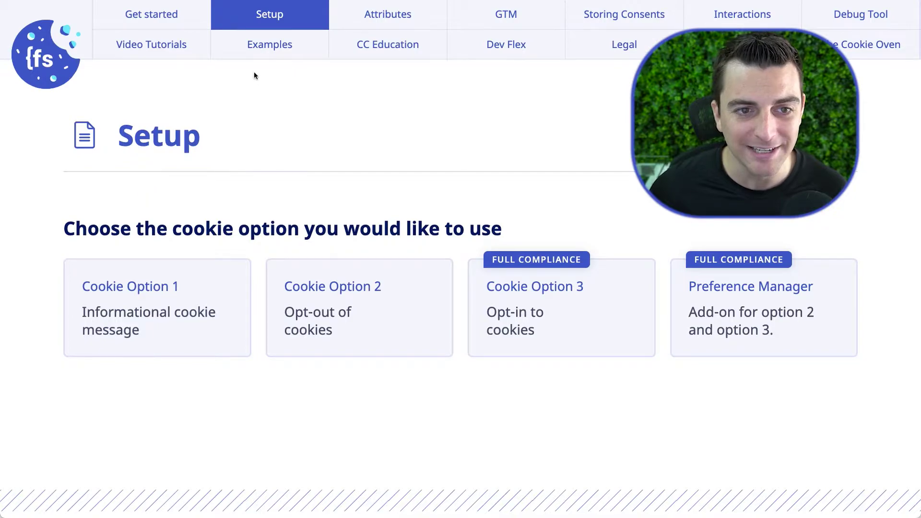
Choose Cookie Option 1, the informational message, and scroll to Step 1's banner-building instructions.
scroll(82, 192, "down", 1)
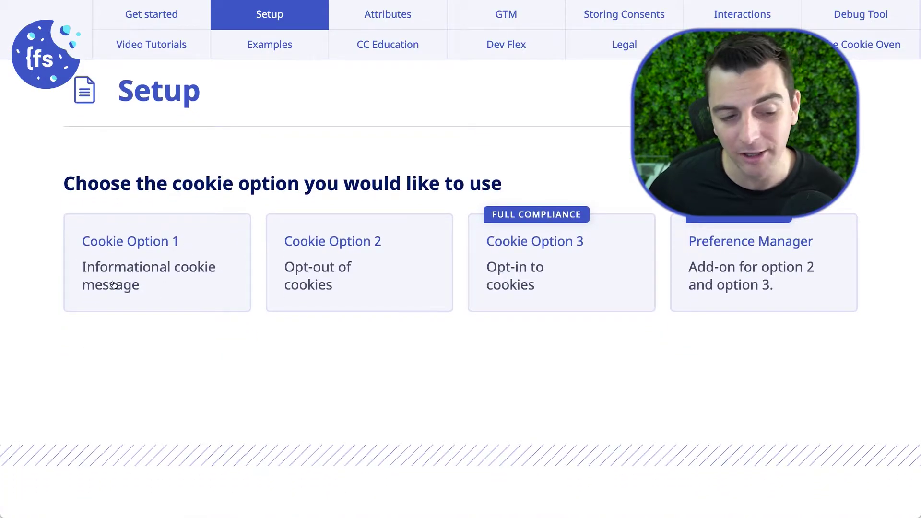
left_click(119, 255)
scroll(118, 256, "down", 2)
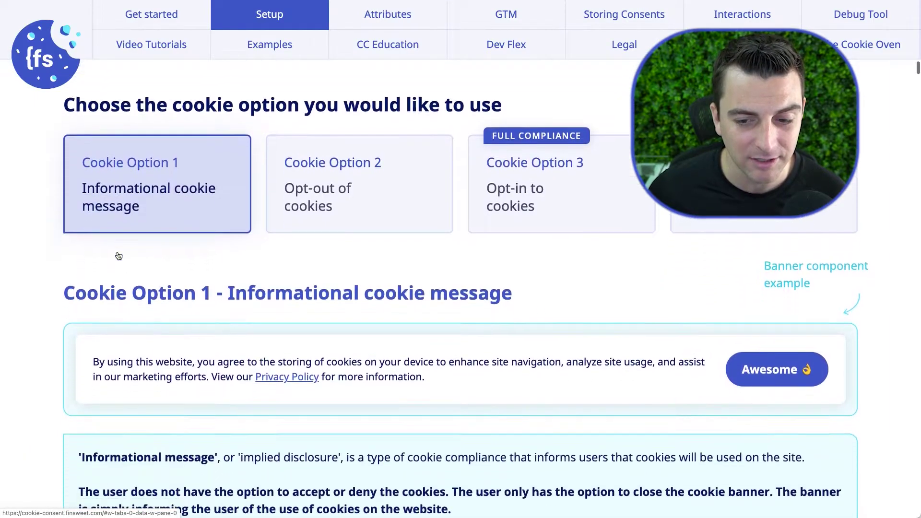
scroll(119, 256, "down", 3)
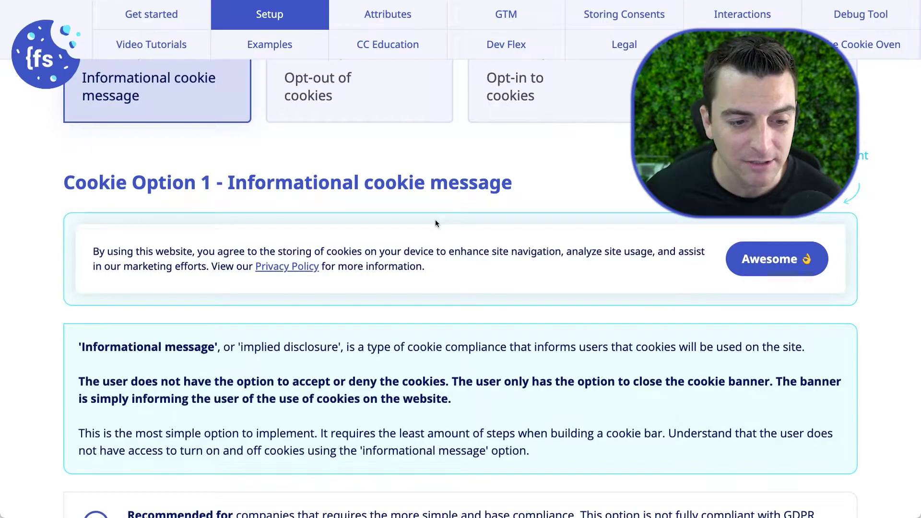
scroll(435, 224, "down", 5)
scroll(435, 224, "down", 4)
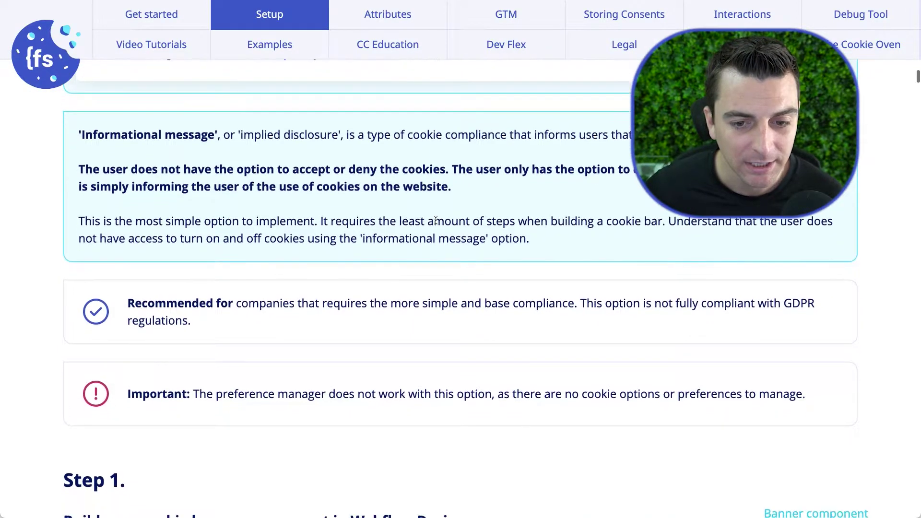
scroll(436, 223, "down", 1)
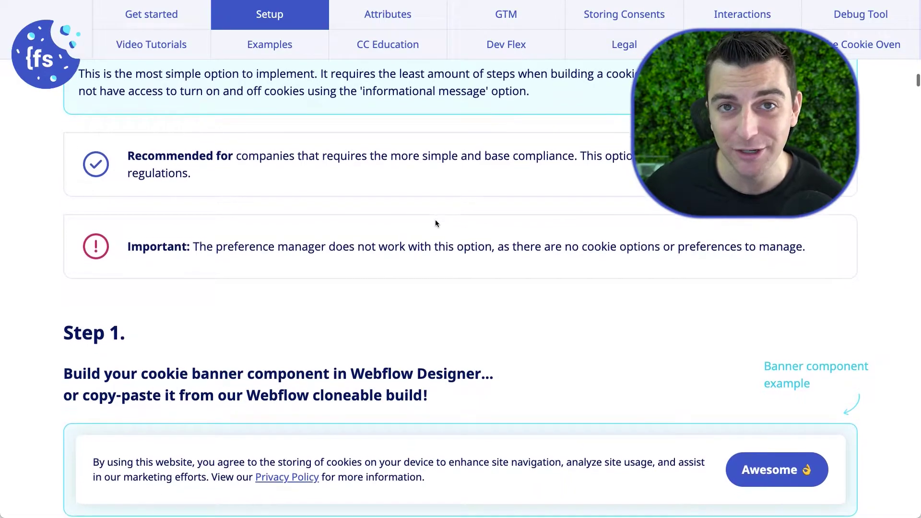
scroll(435, 224, "down", 1)
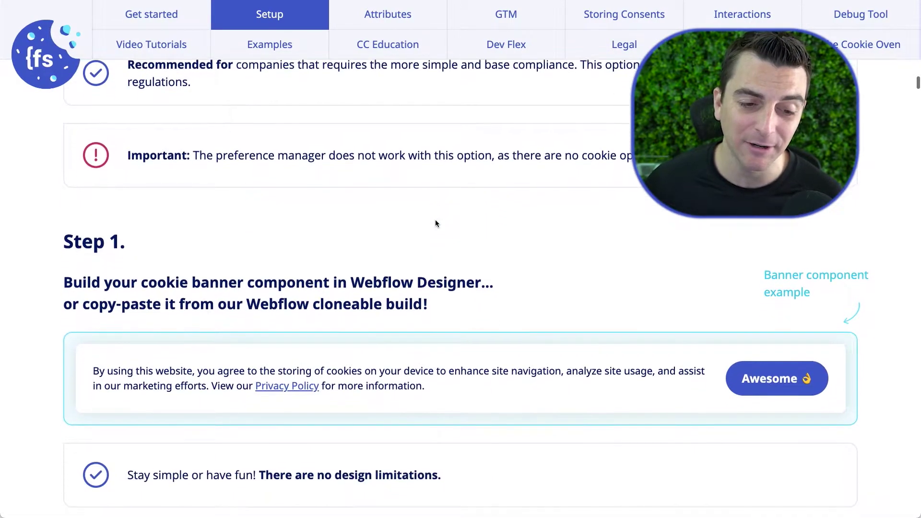
scroll(436, 223, "down", 1)
scroll(436, 220, "down", 1)
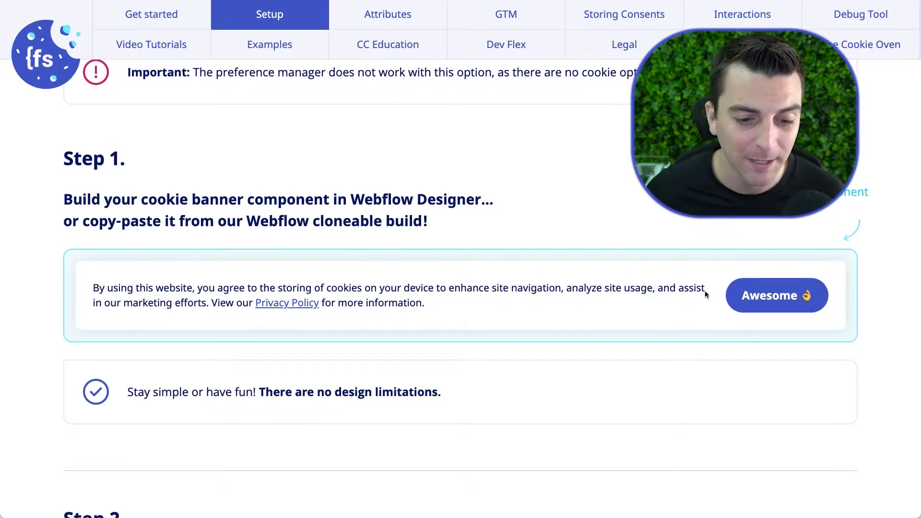
scroll(705, 290, "down", 8)
scroll(704, 289, "up", 9)
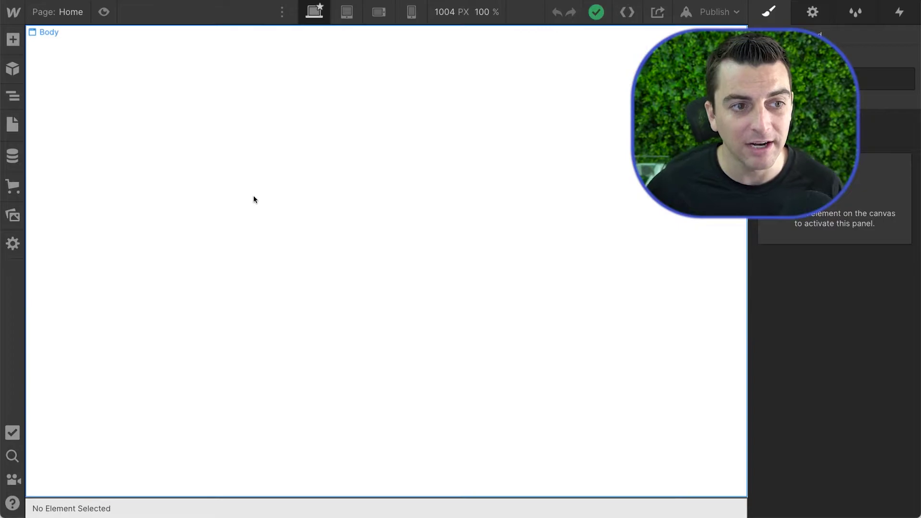
Add a Div Block to the page body and give it the class fs-cc-banner_component.
left_click(253, 199)
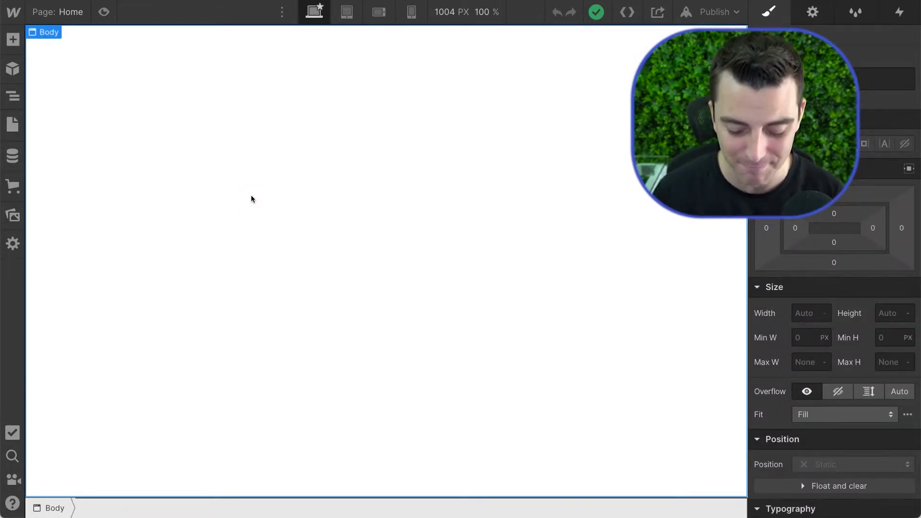
key("a")
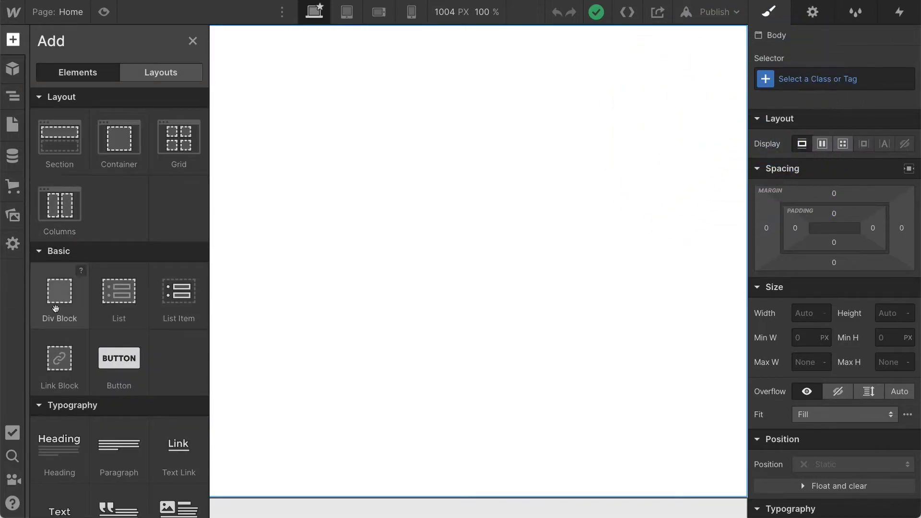
left_click(56, 308)
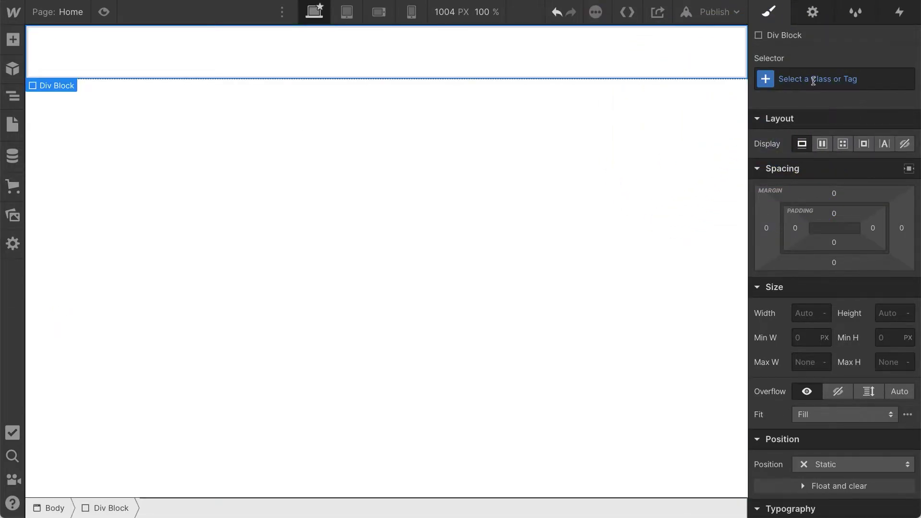
left_click(813, 80)
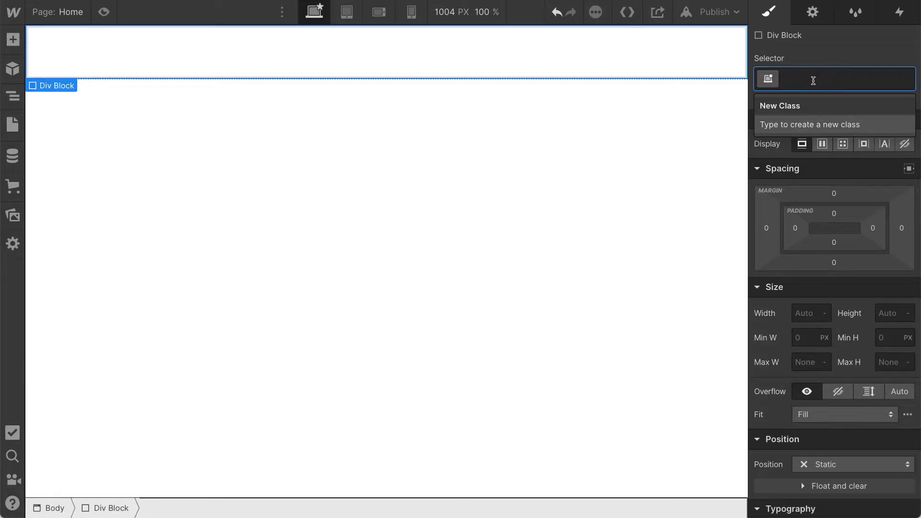
type("fs-cc")
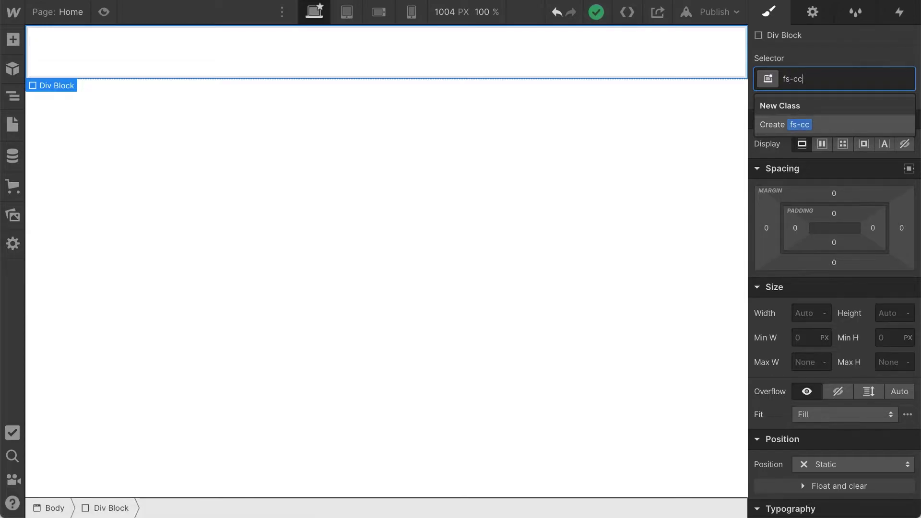
type("_banner")
key("BackSpace")
key("BackSpace")
key("BackSpace")
key("BackSpace")
key("BackSpace")
key("BackSpace")
key("BackSpace")
type("-banner-")
key("BackSpace")
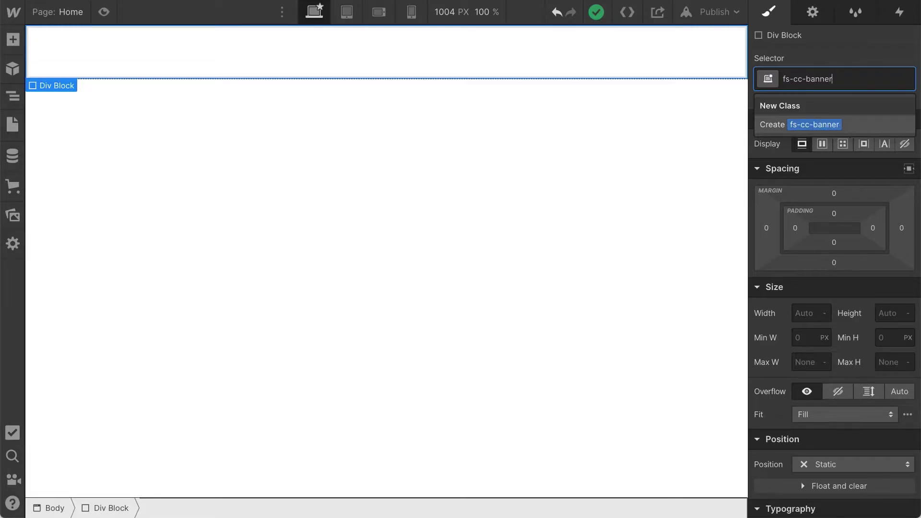
type("_component")
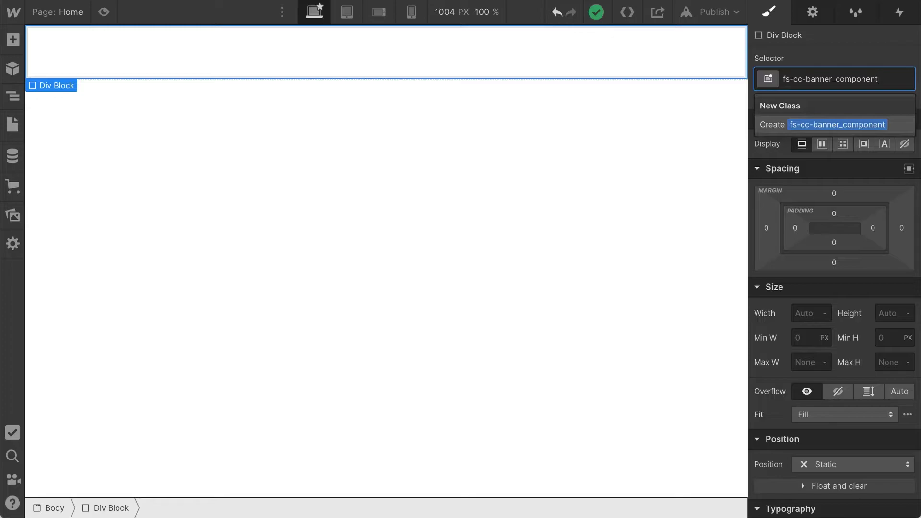
key("Return")
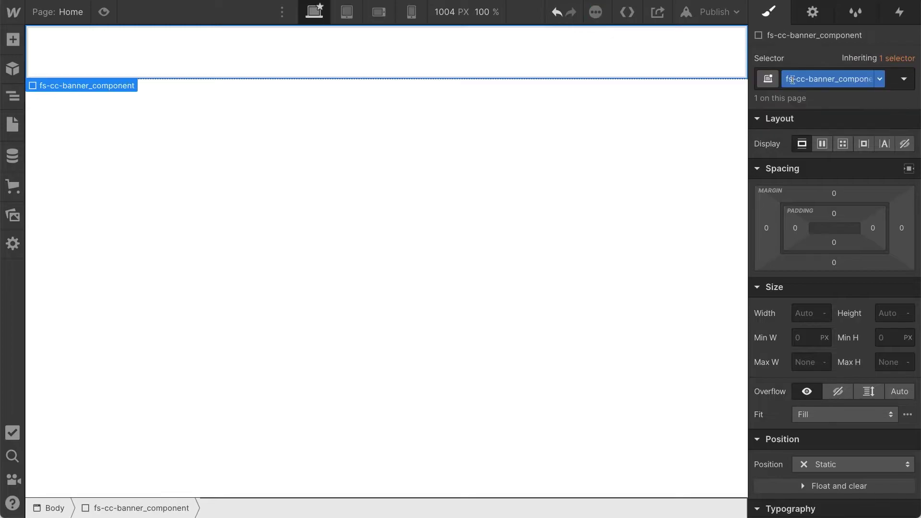
Fix the banner div across the bottom of the window with z-index 99.
scroll(823, 387, "down", 4)
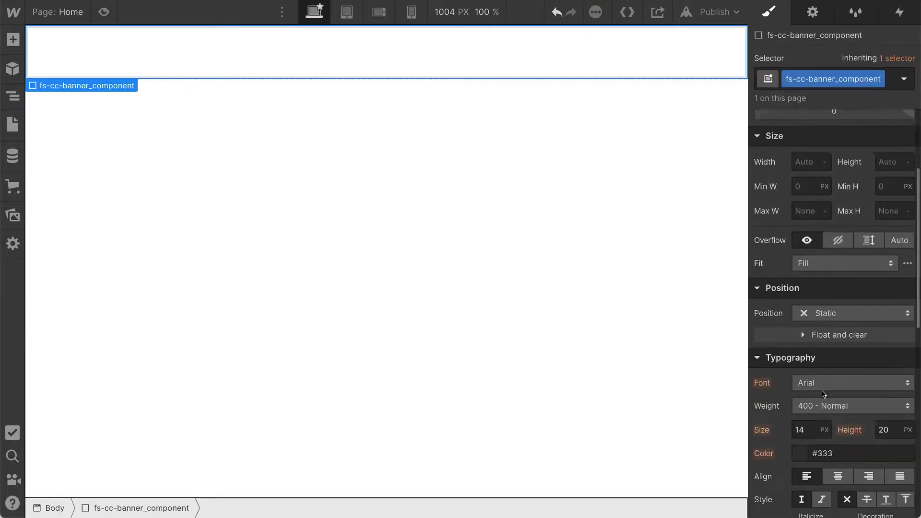
left_click(841, 281)
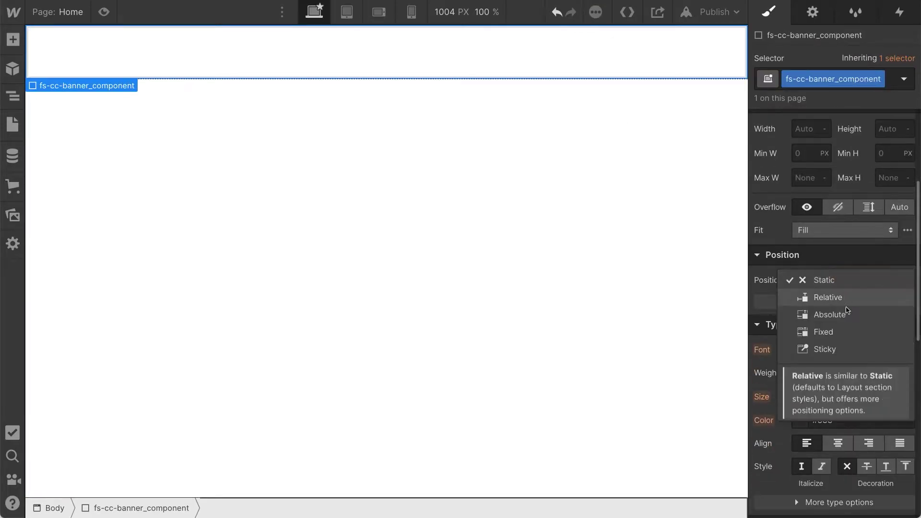
left_click(842, 331)
left_click(881, 301)
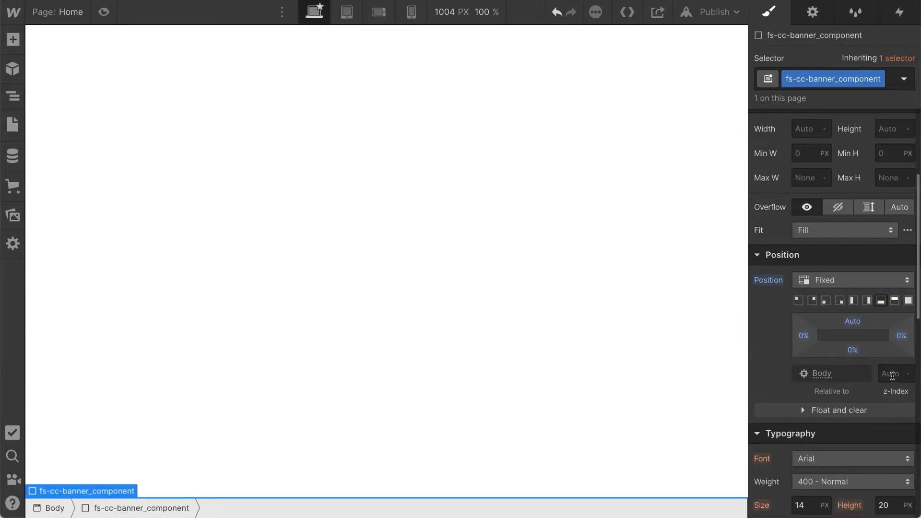
left_click(891, 373)
type("99")
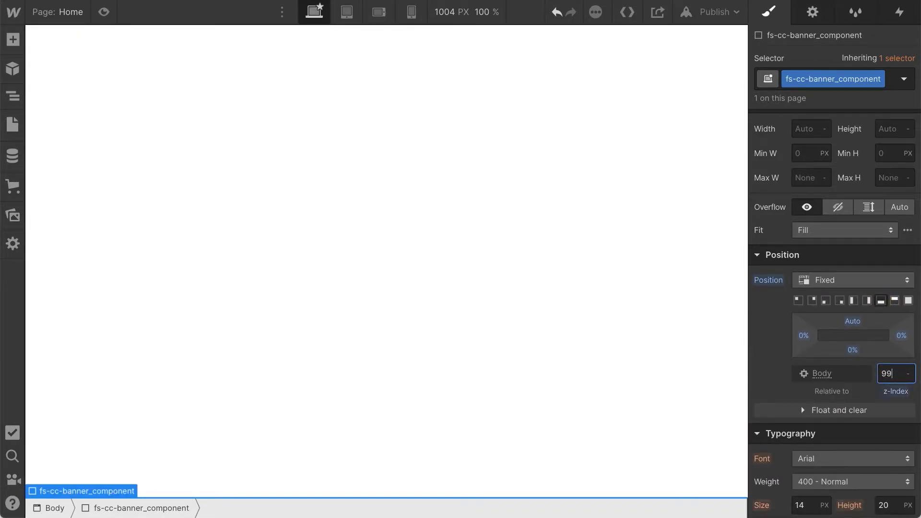
left_click(93, 492)
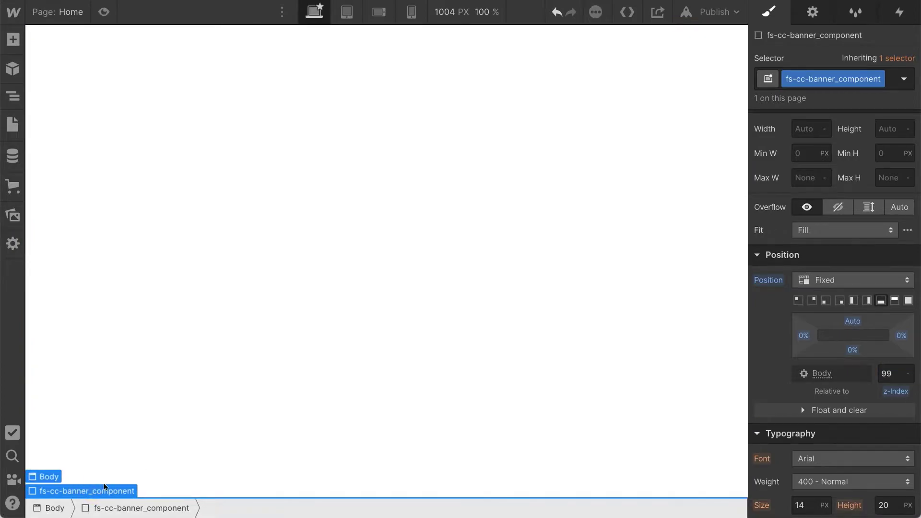
Add a div inside the banner component with the class fs-cc-banner_content.
key("a")
left_click(60, 283)
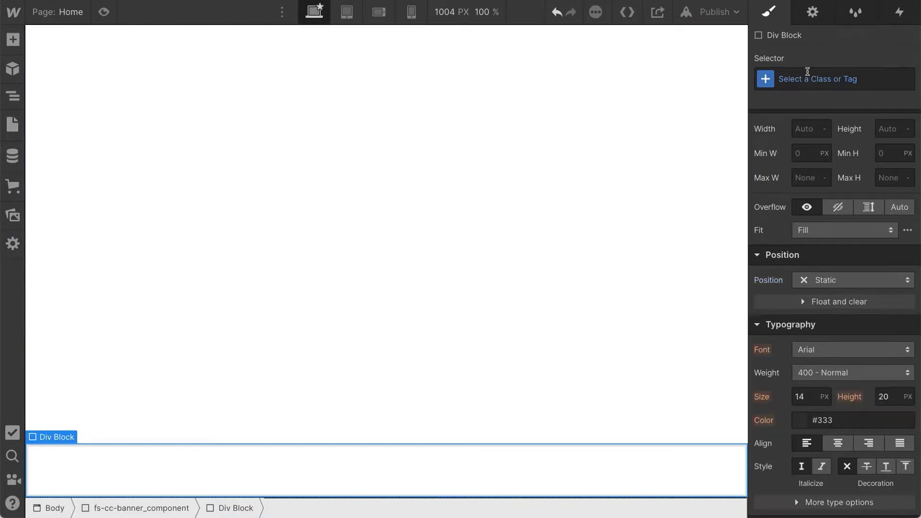
left_click(812, 78)
type("fs-cc-banner")
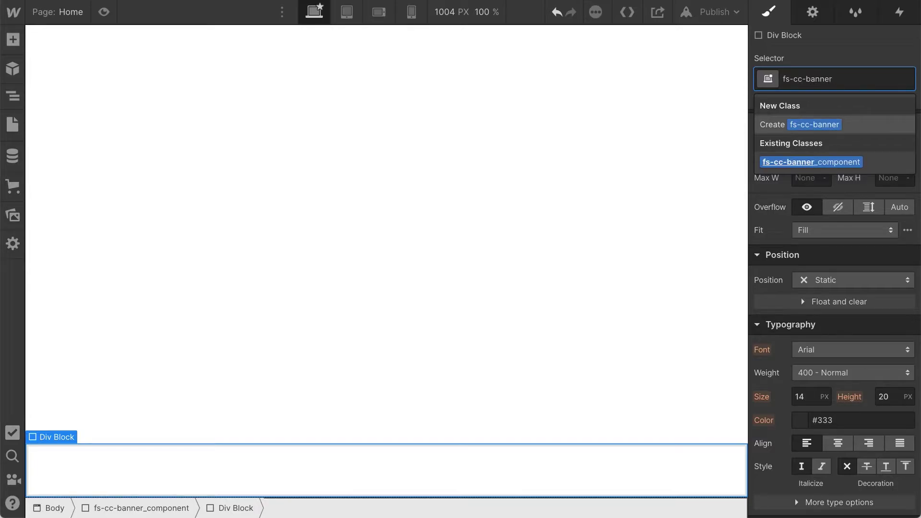
type("_")
key("ctrl+a")
key("ctrl+c")
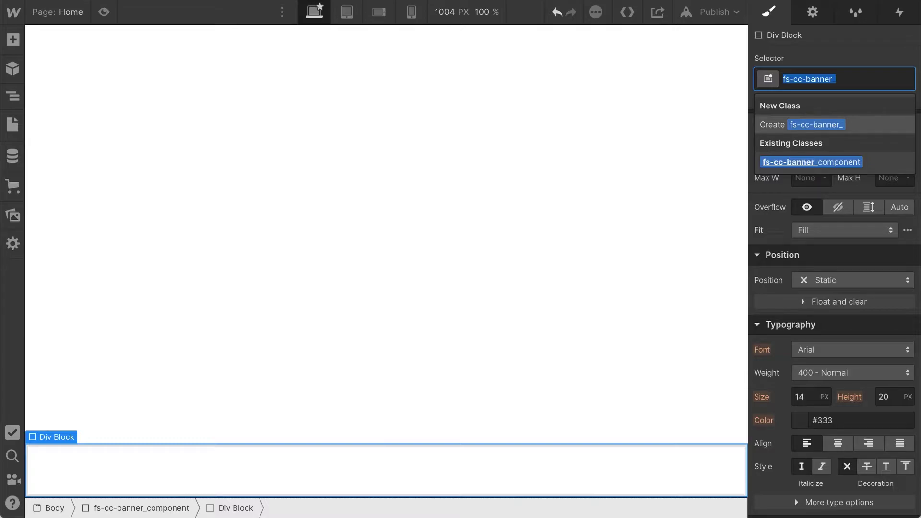
key("Right")
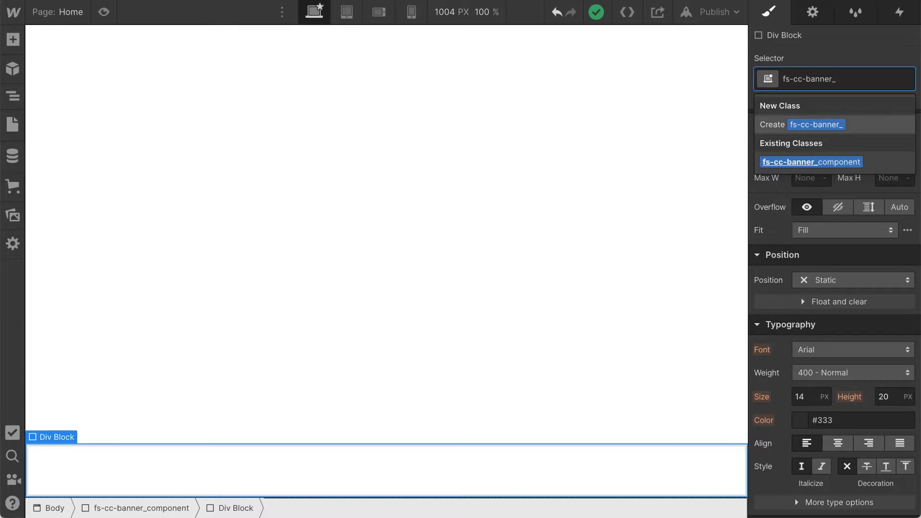
key("ctrl+a")
type("banne")
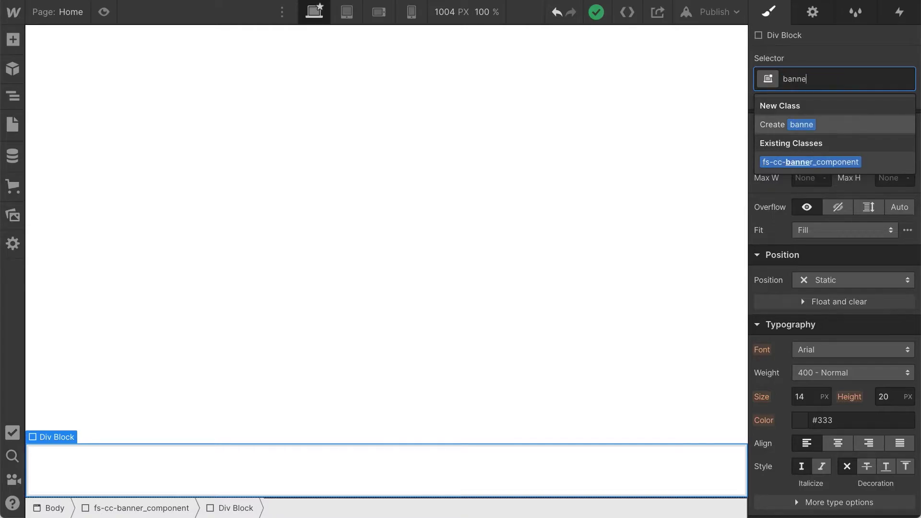
type("r")
key("ctrl+a")
key("ctrl+v")
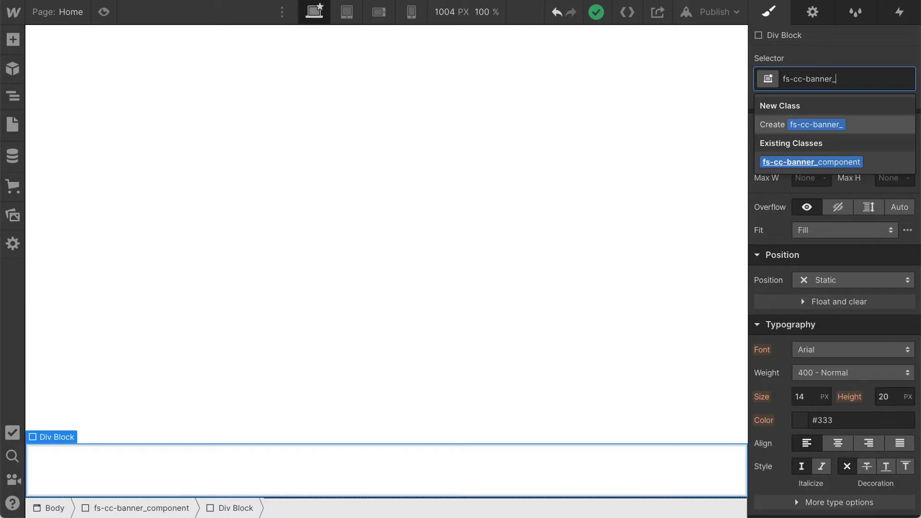
type("content-")
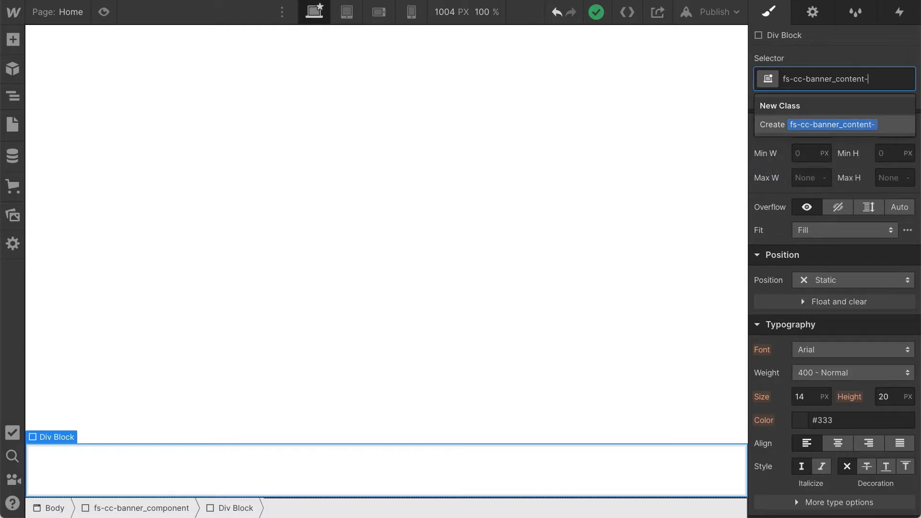
key("Return")
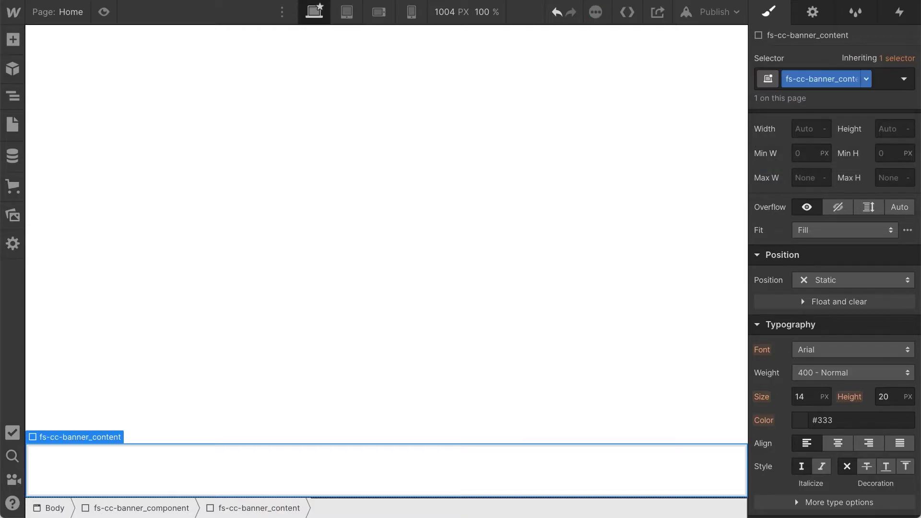
Set the banner content's left and right margins to auto.
scroll(766, 232, "up", 4)
left_click(767, 233)
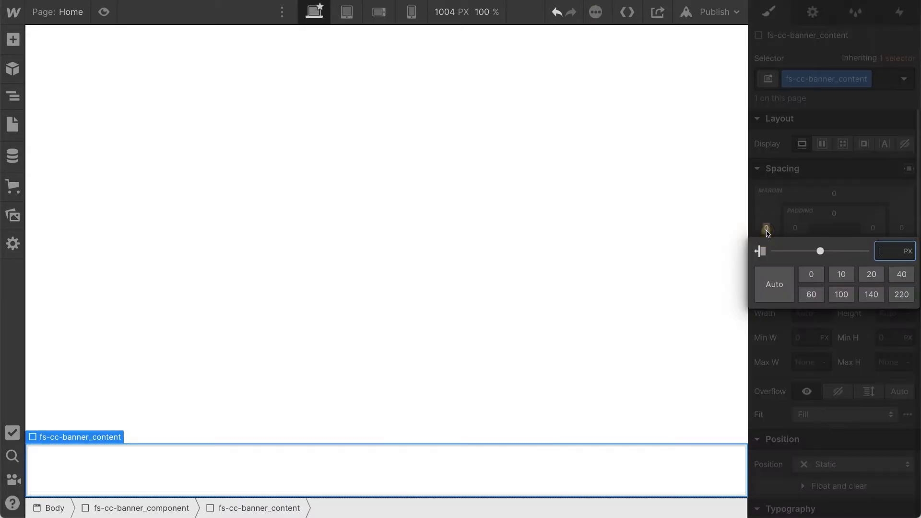
left_click(768, 282)
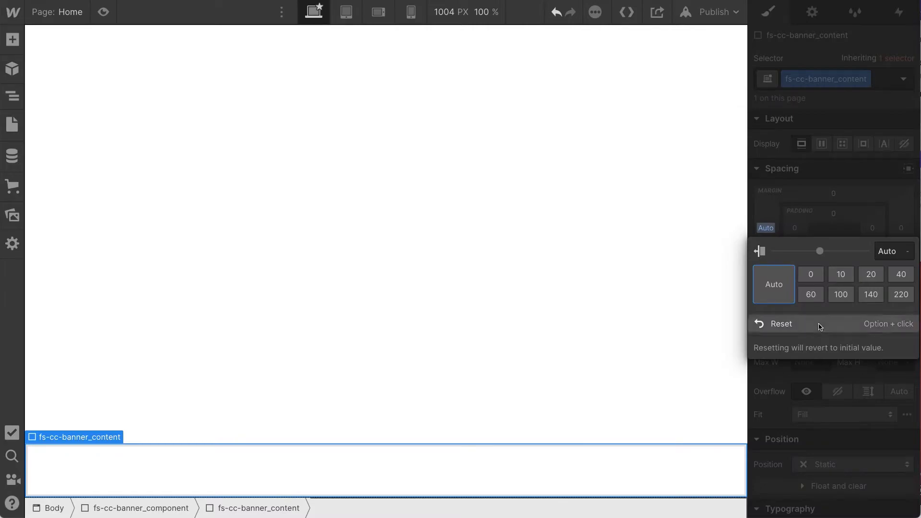
left_click(835, 218)
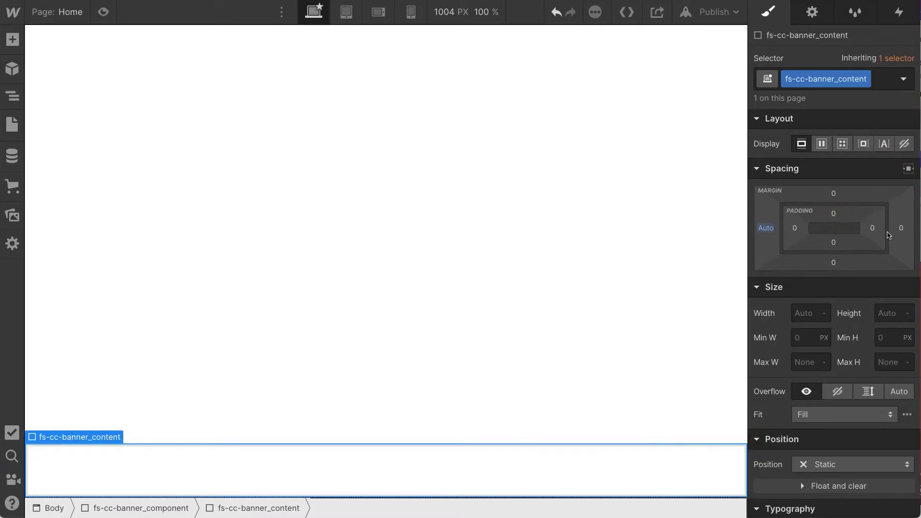
left_click(901, 227)
left_click(761, 283)
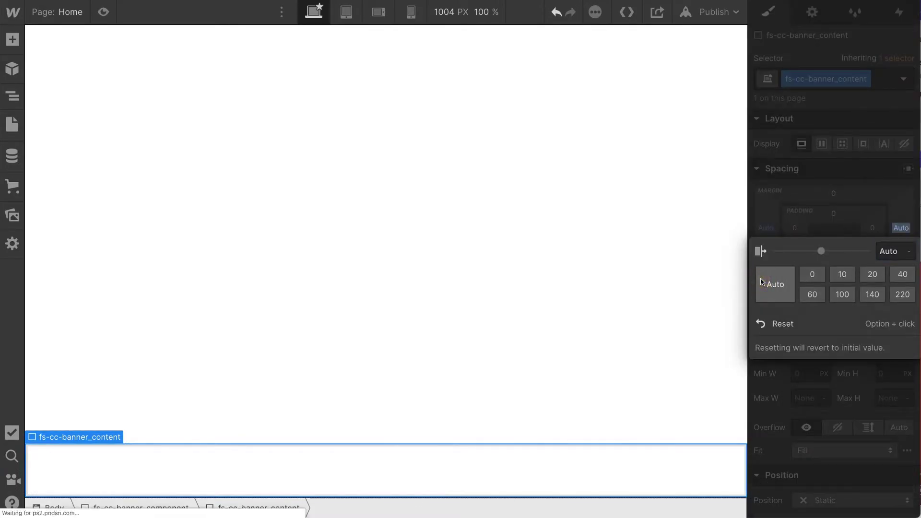
left_click(790, 170)
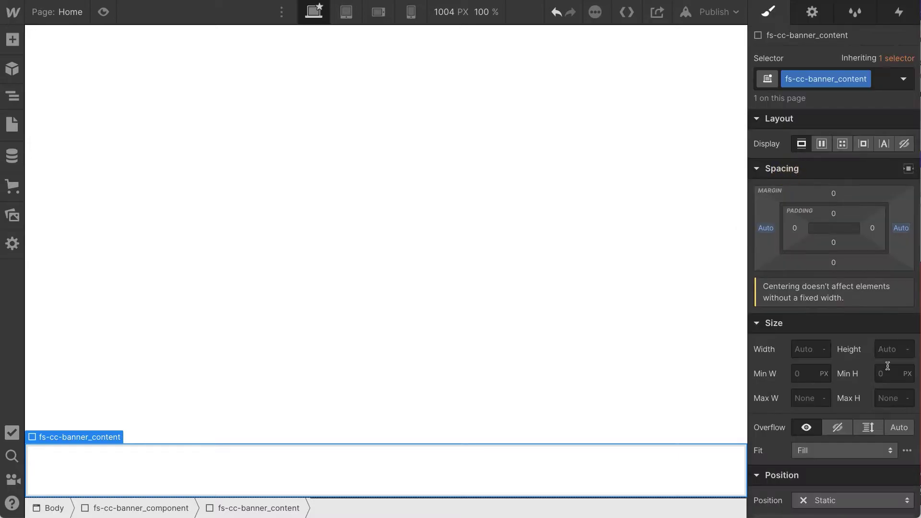
Give the banner content 100% width and a 900 px maximum width.
left_click(797, 348)
type("100%")
key("Return")
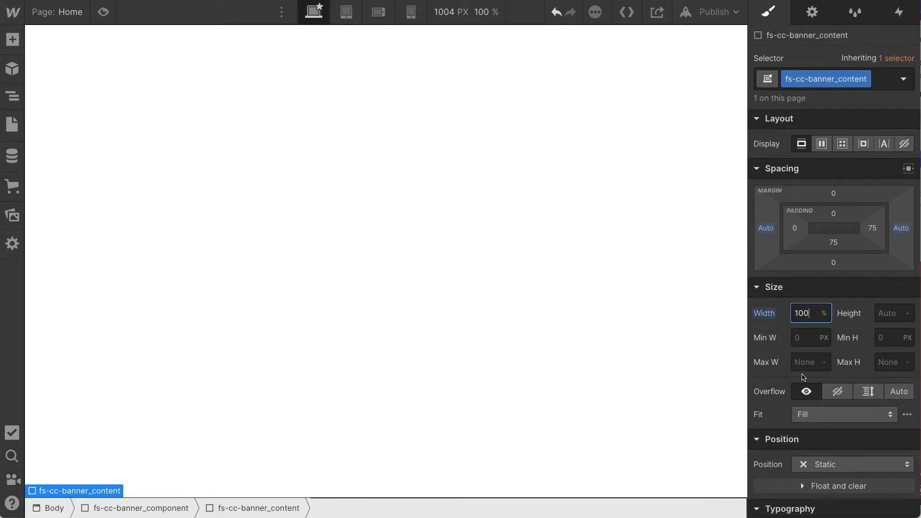
left_click(804, 361)
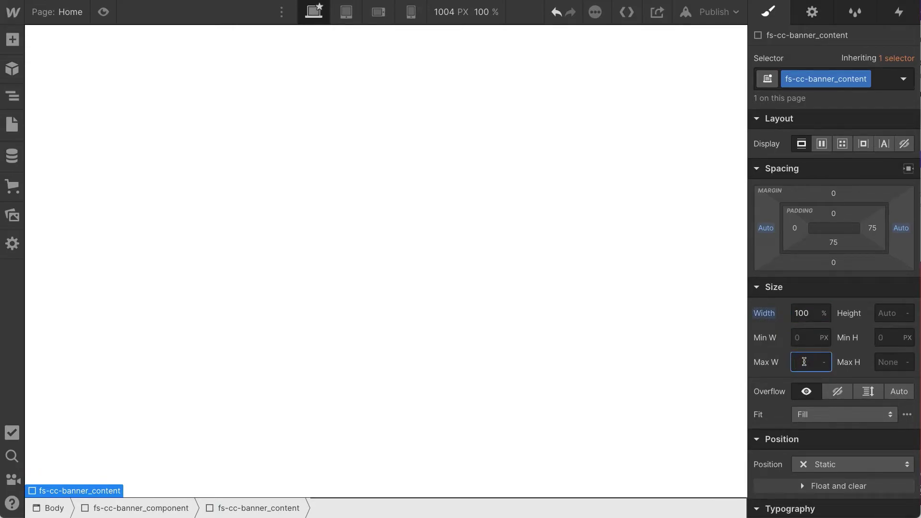
type("900")
key("Return")
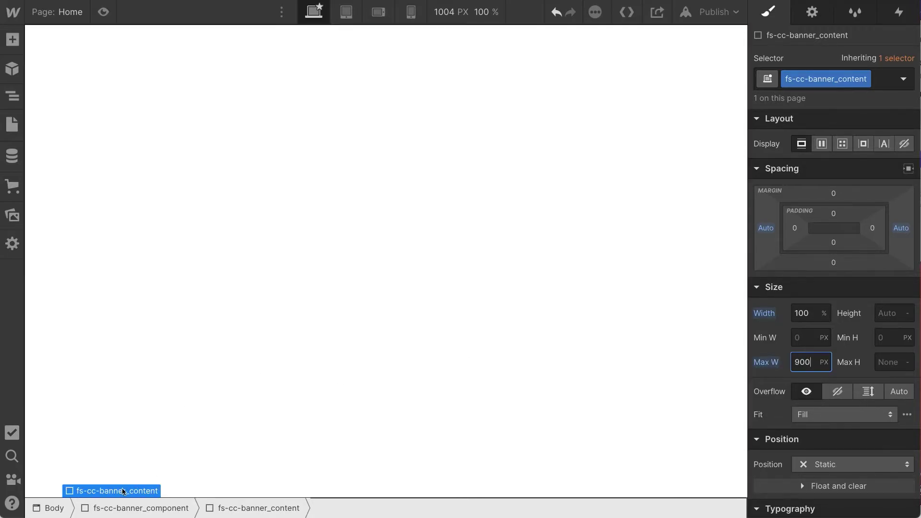
key("a")
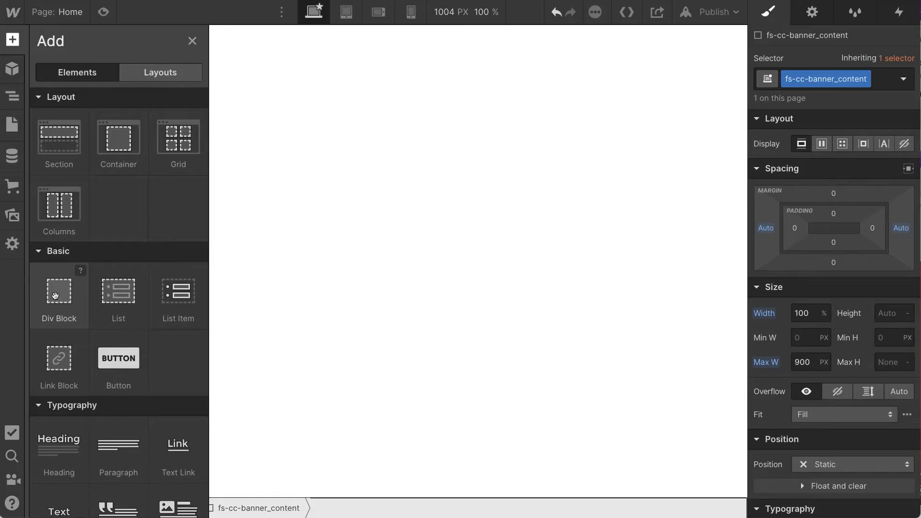
Insert a text block and paste the docs' cookie notice sentence with its Privacy Policy link.
scroll(60, 408, "down", 3)
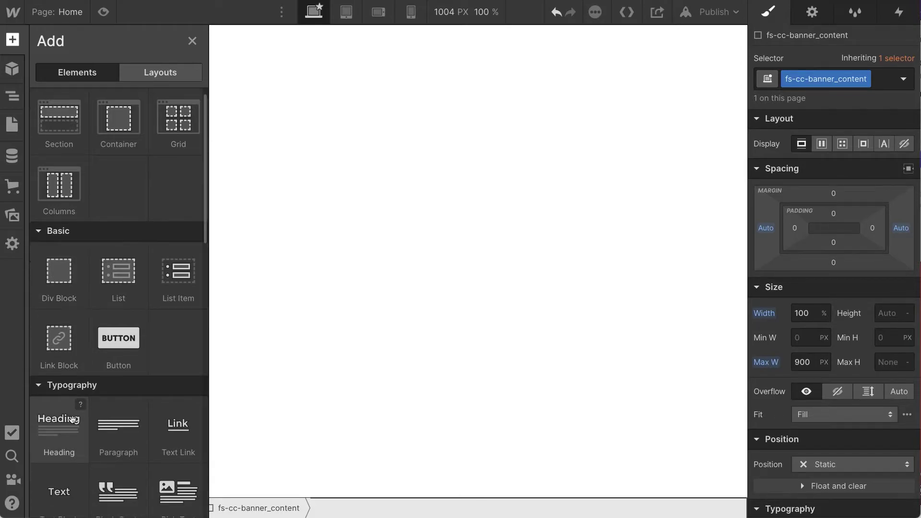
left_click(62, 396)
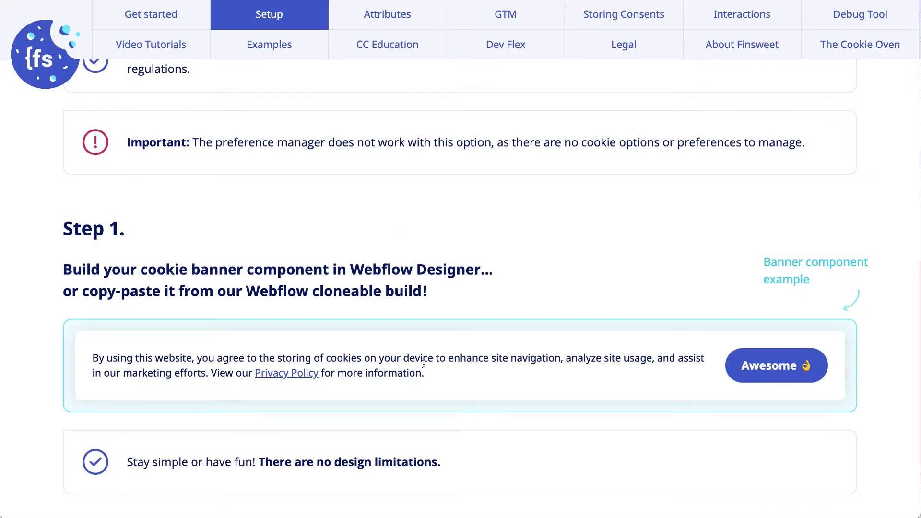
left_click_drag(424, 364, 96, 376)
left_click(94, 358)
triple_click(95, 359)
key("ctrl+c")
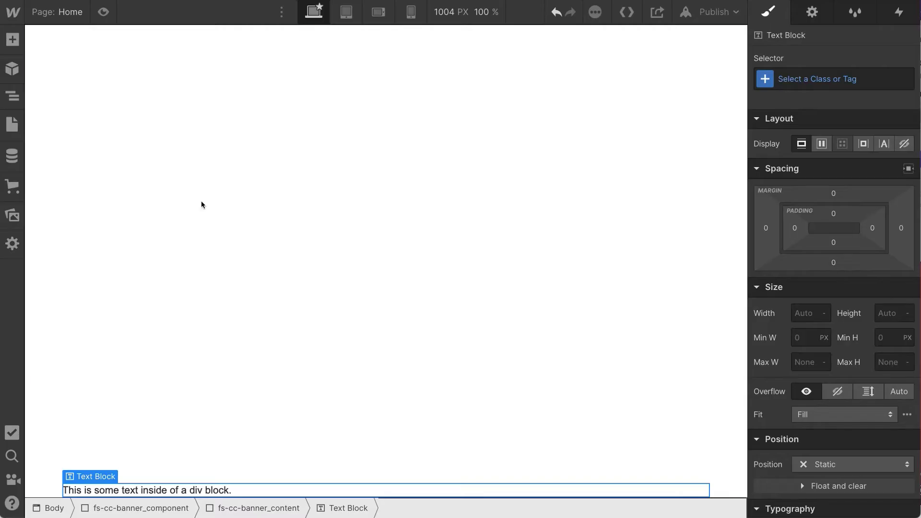
left_click(156, 484)
double_click(156, 485)
key("ctrl+a")
key("ctrl+v")
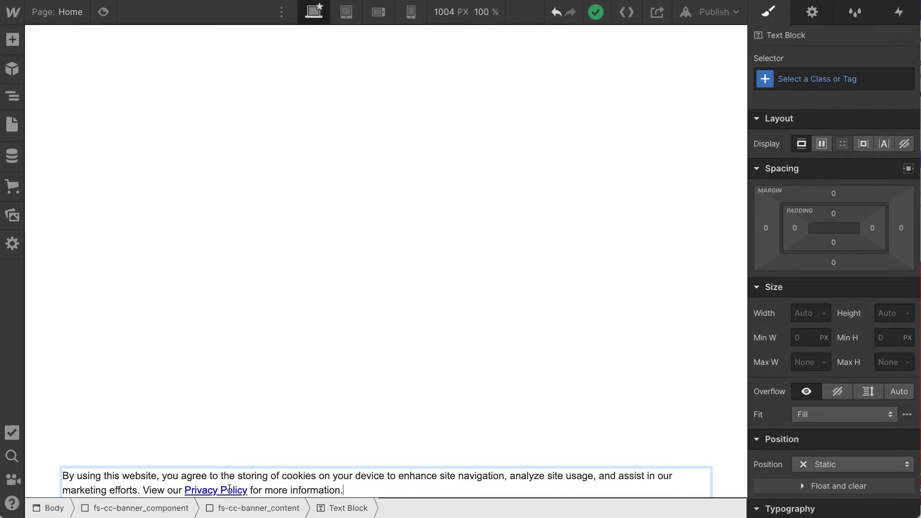
left_click(208, 440)
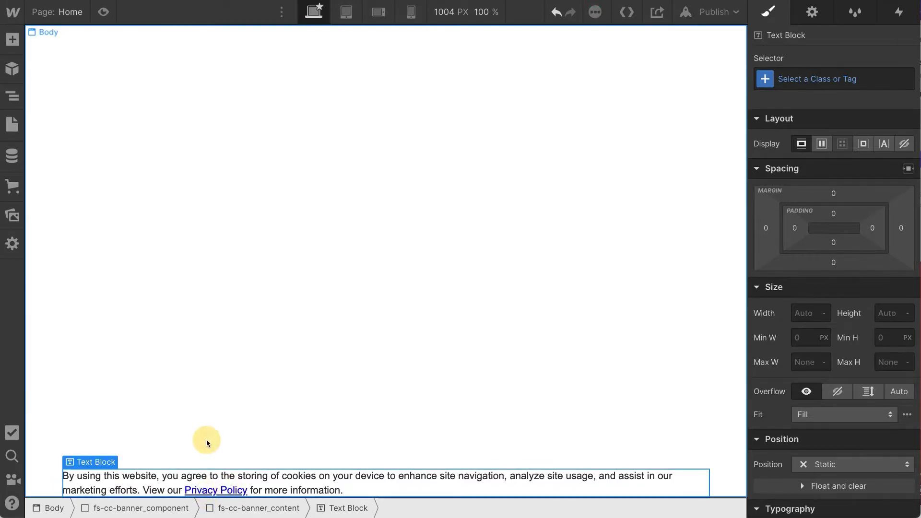
left_click(207, 491)
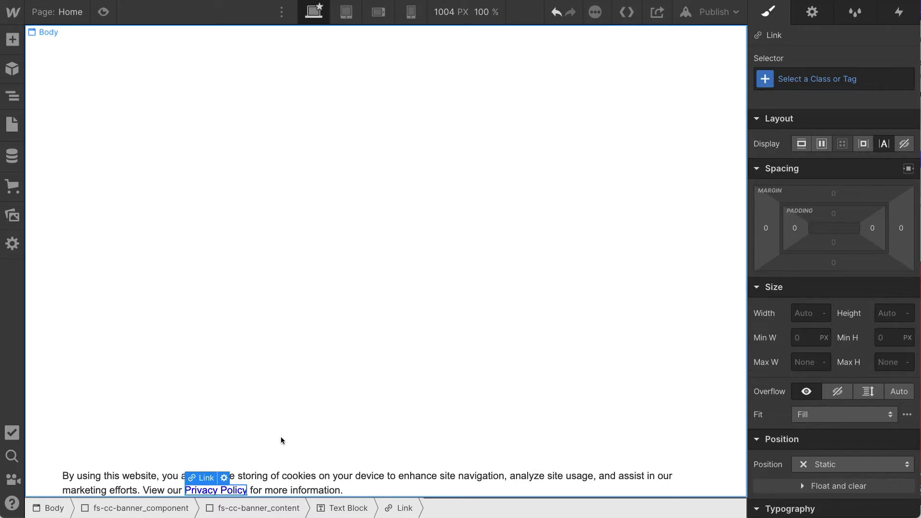
left_click(202, 466)
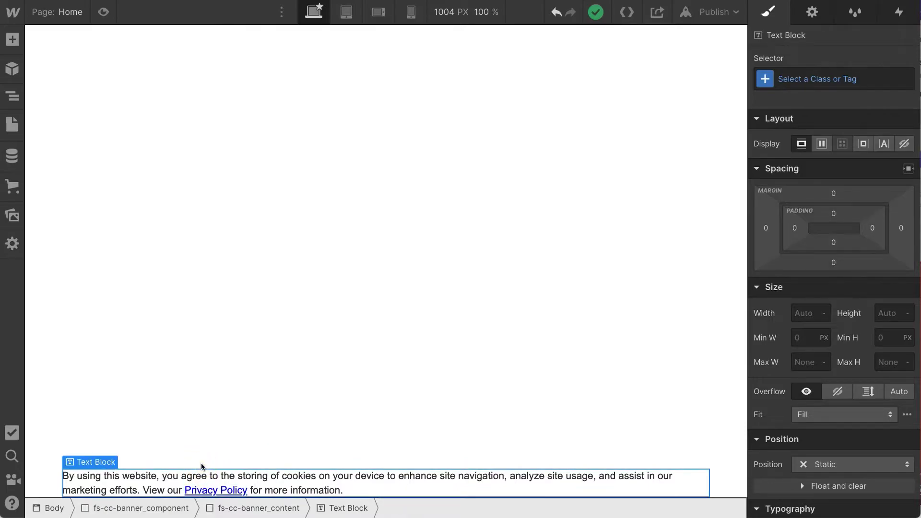
Insert a Button below the cookie notice text, dismissing its link settings.
key("a")
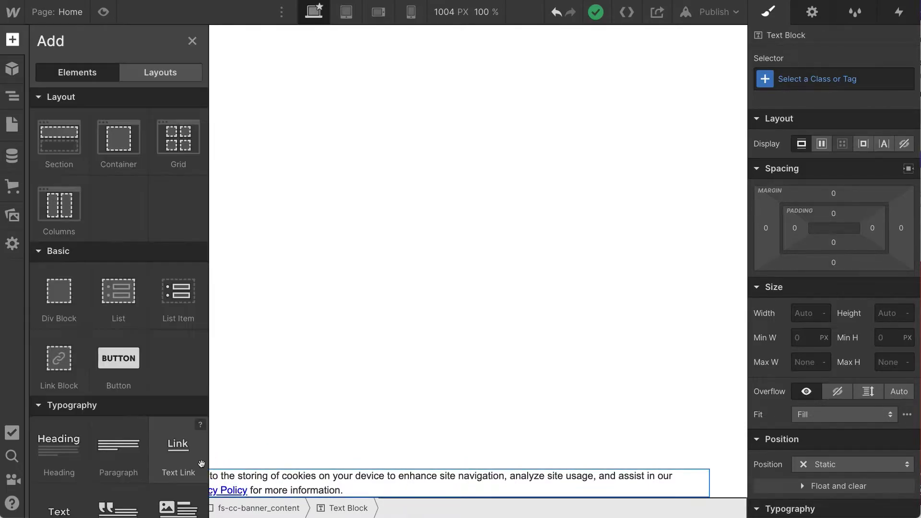
scroll(99, 415, "down", 2)
scroll(99, 415, "down", 8)
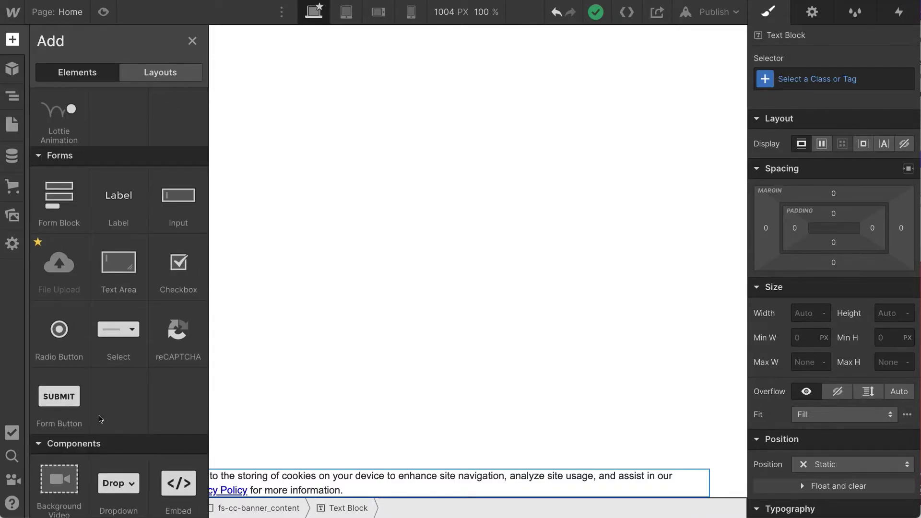
scroll(100, 417, "down", 3)
scroll(99, 416, "up", 10)
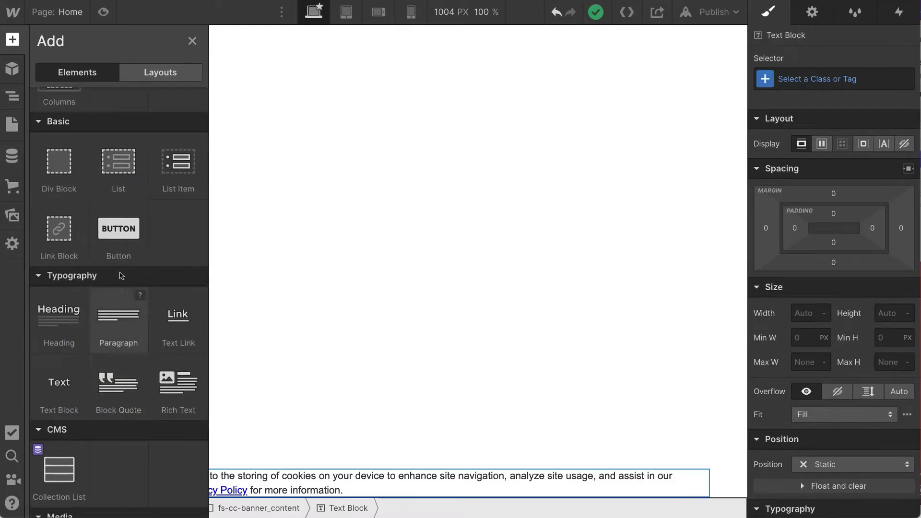
left_click(118, 238)
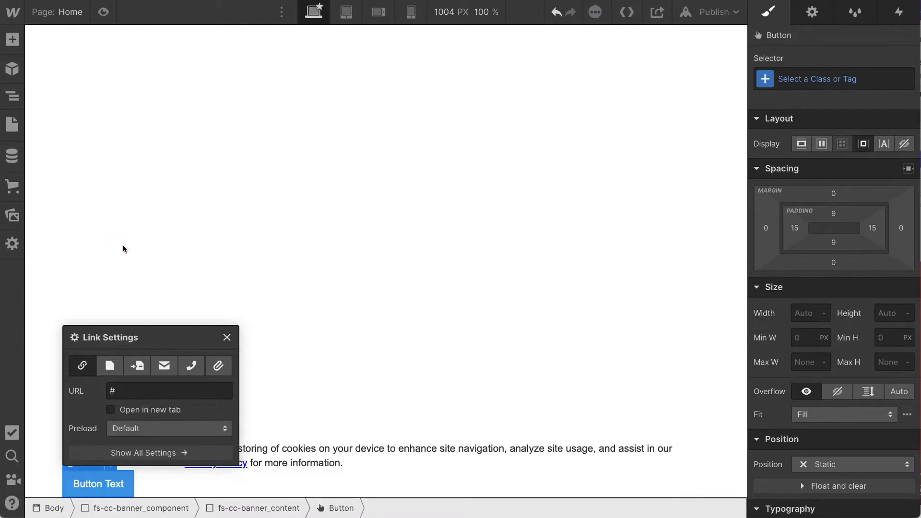
left_click(101, 488)
Change the button label to 'Ok! Got it!'.
double_click(100, 489)
type("Ok")
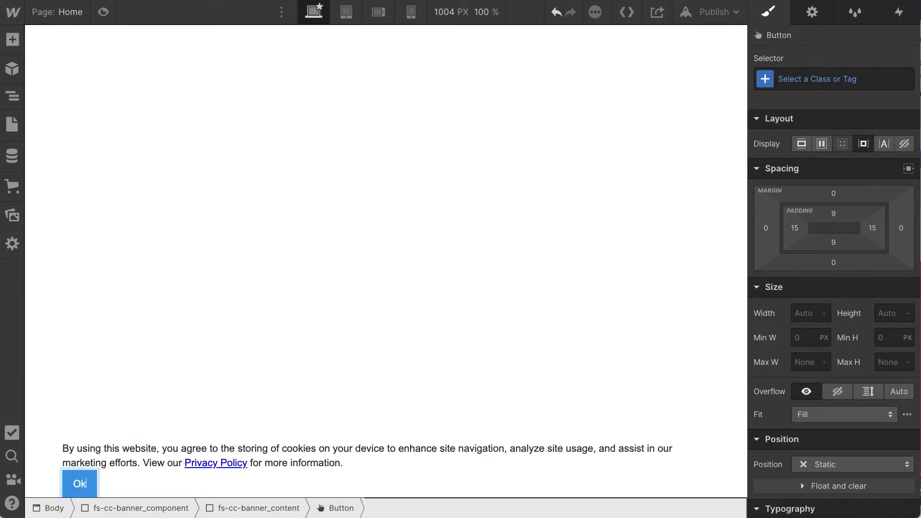
type("! Got!")
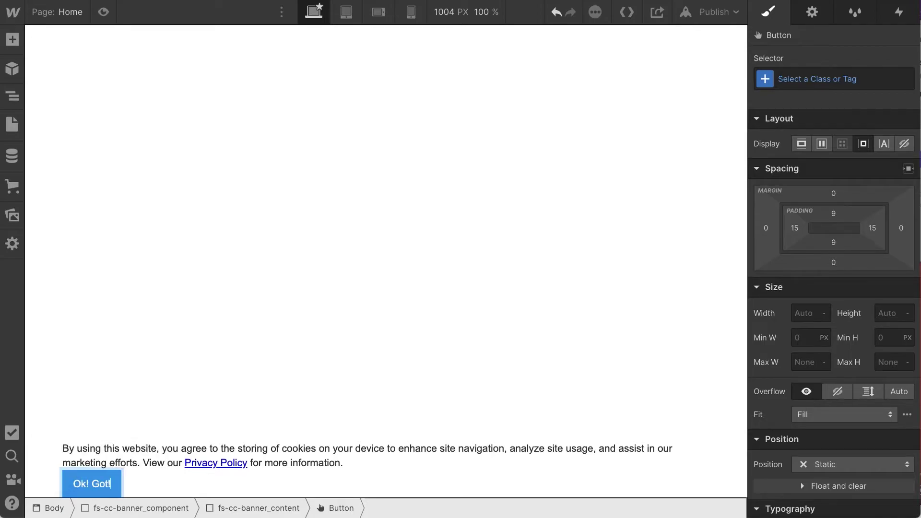
key("Left")
type("it")
left_click(103, 490)
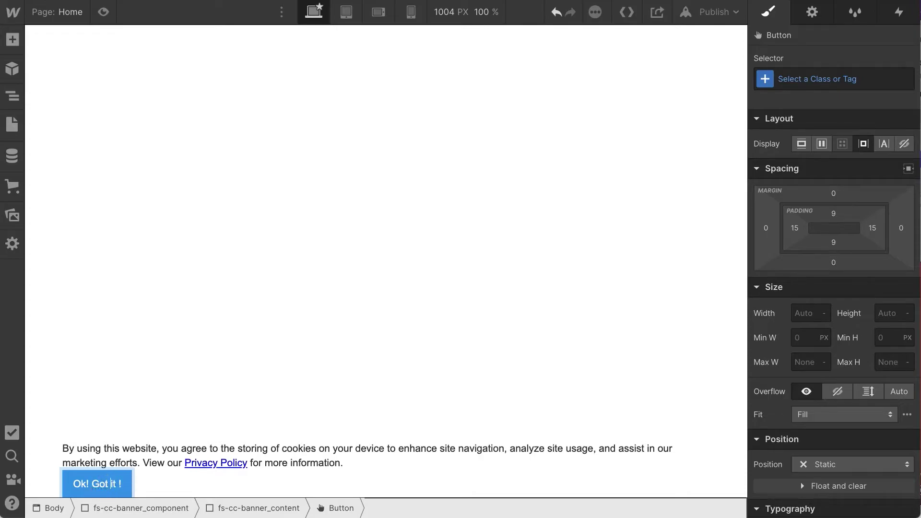
key("Right")
key("Right")
key("Delete")
left_click(130, 488)
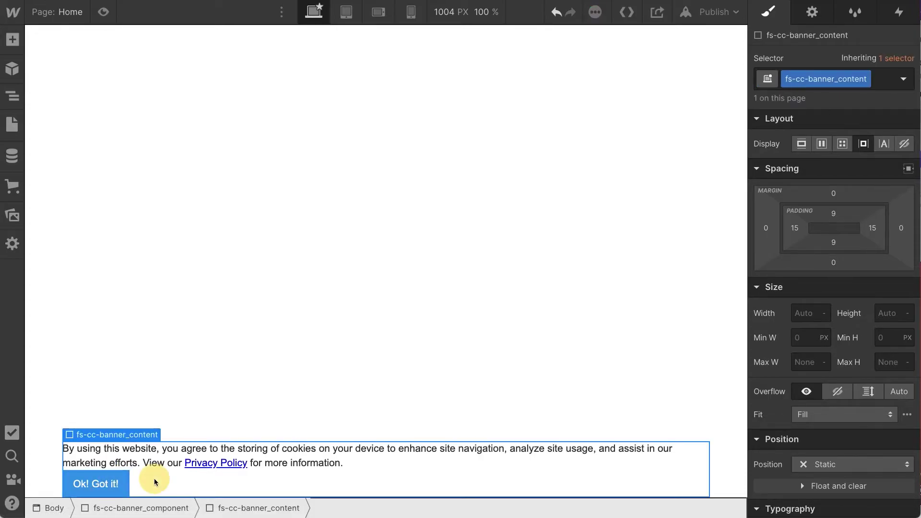
Lay out the banner content as a flex row and class the button fs-cc-banner_button.
left_click(821, 144)
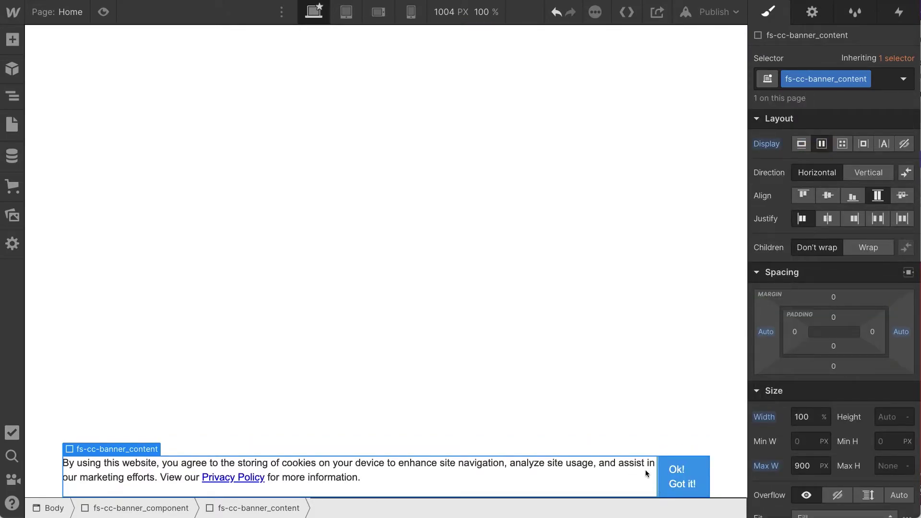
left_click(666, 476)
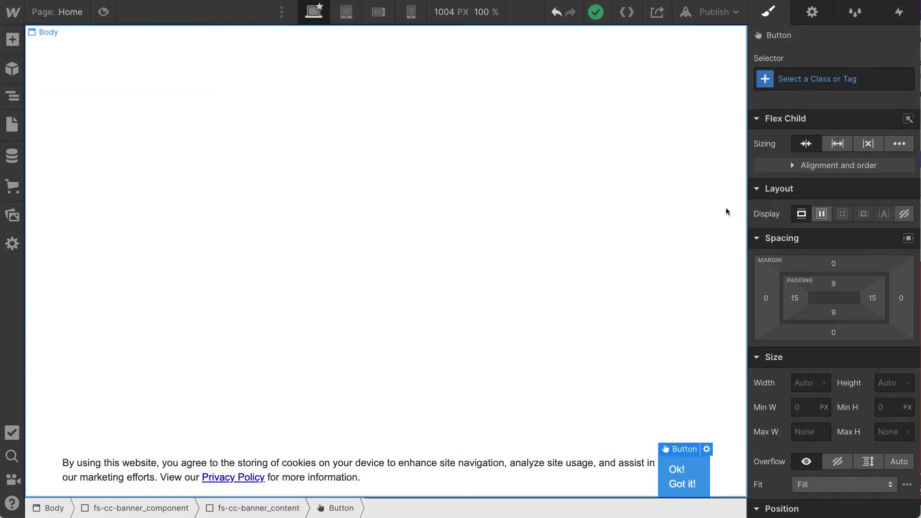
left_click(851, 75)
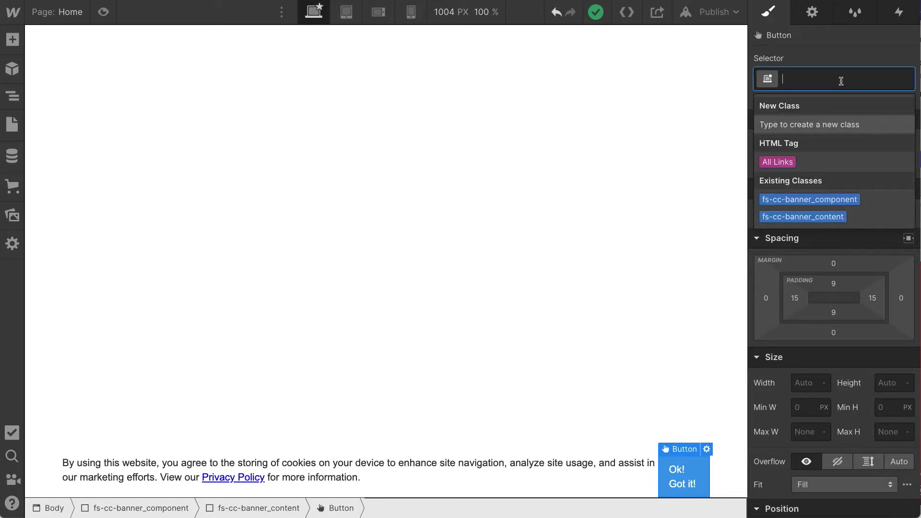
type("fs-")
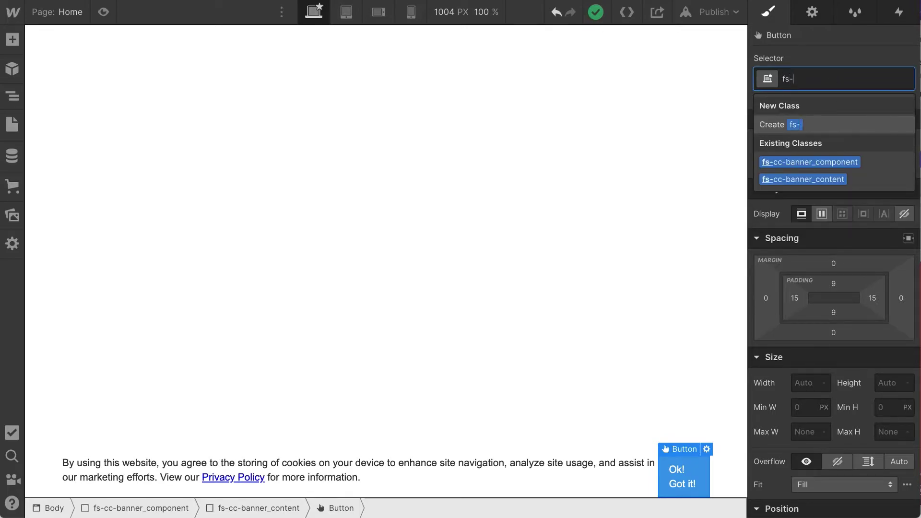
type("cc-banner")
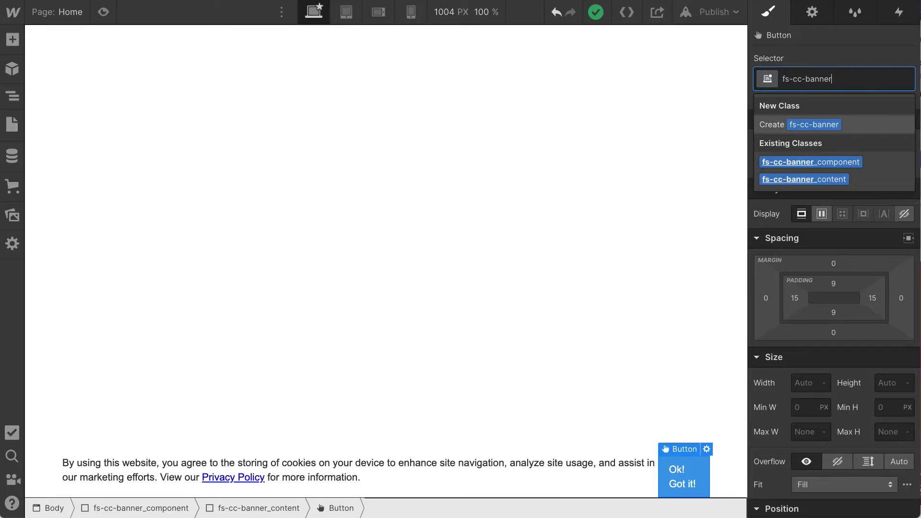
type("_button")
key("Return")
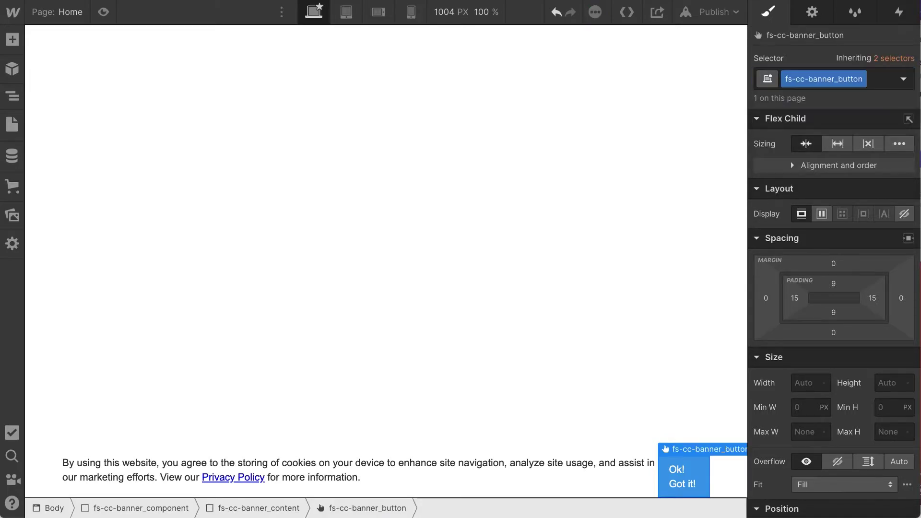
Stop the button shrinking or growing and give it a 16 px left margin.
left_click(868, 141)
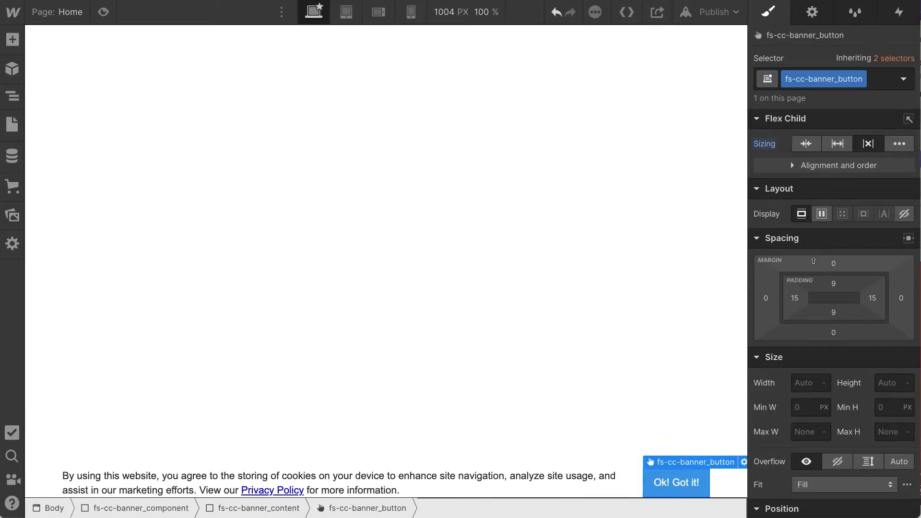
left_click(767, 298)
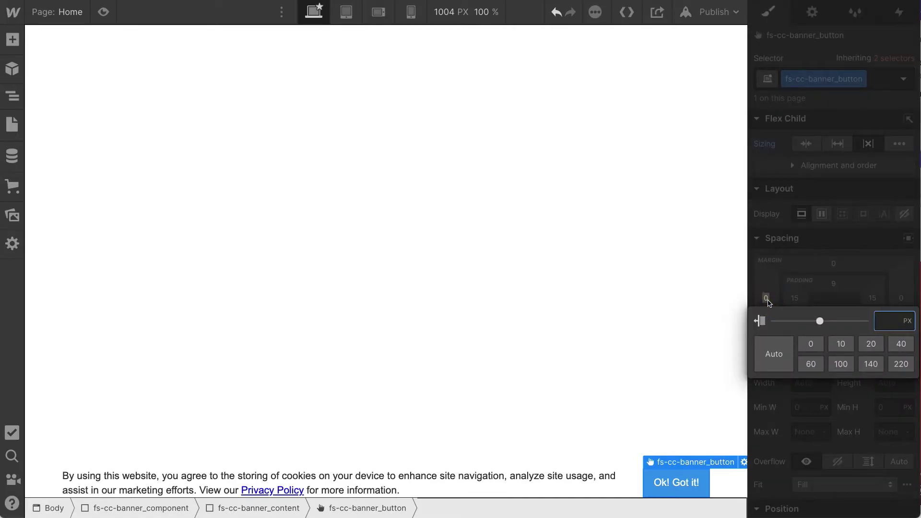
type("16")
key("Return")
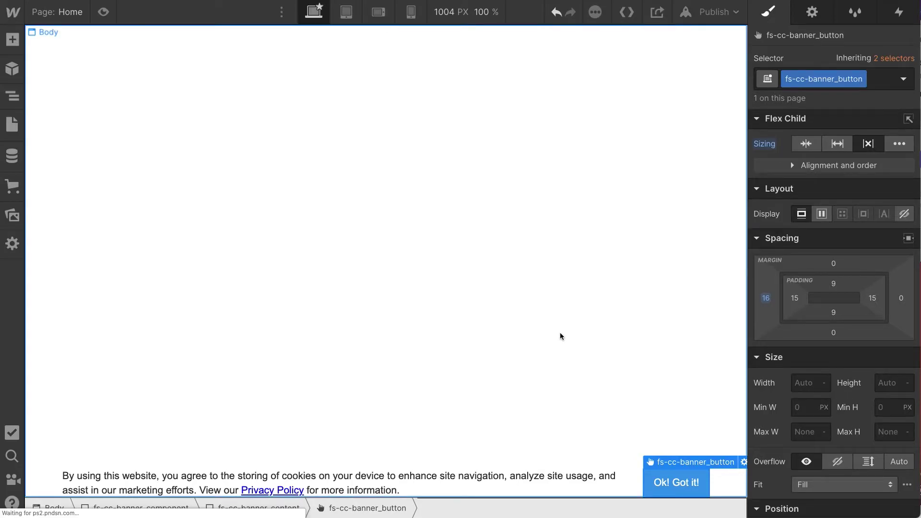
left_click(633, 469)
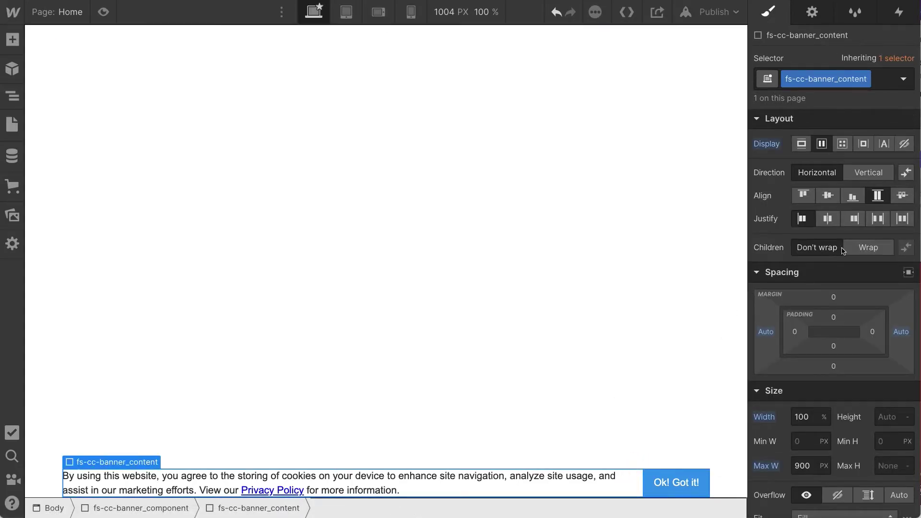
left_click_drag(872, 331, 835, 330)
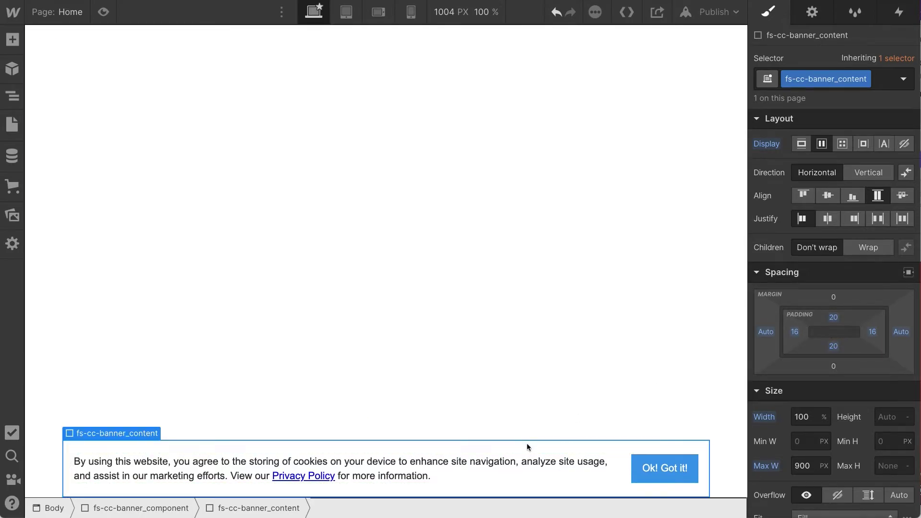
left_click(42, 462)
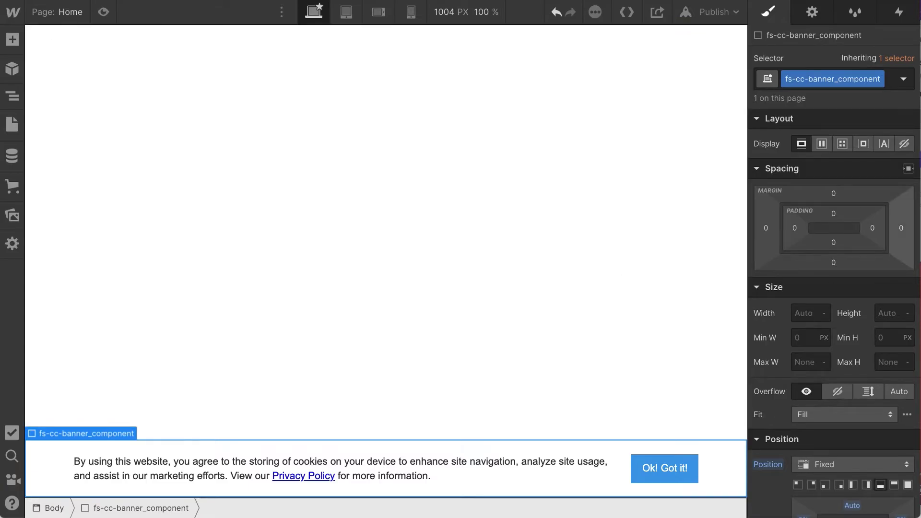
left_click(606, 443)
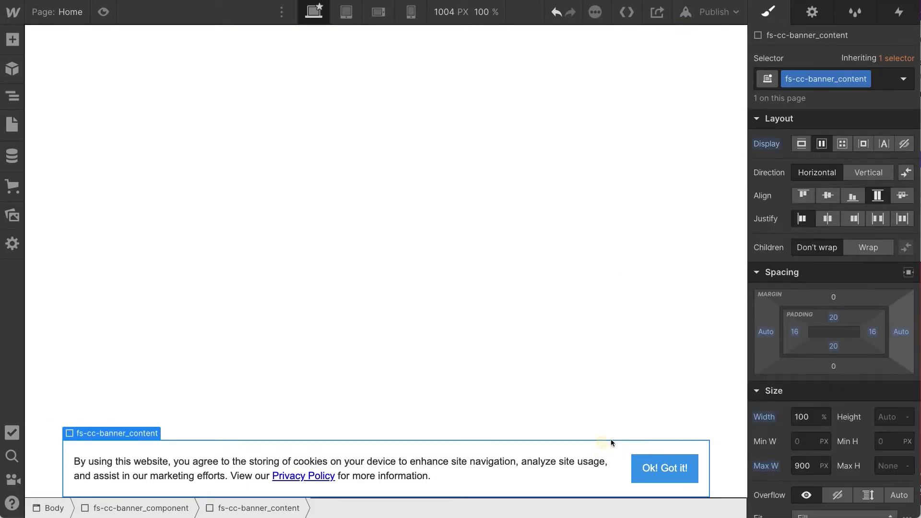
left_click(833, 318)
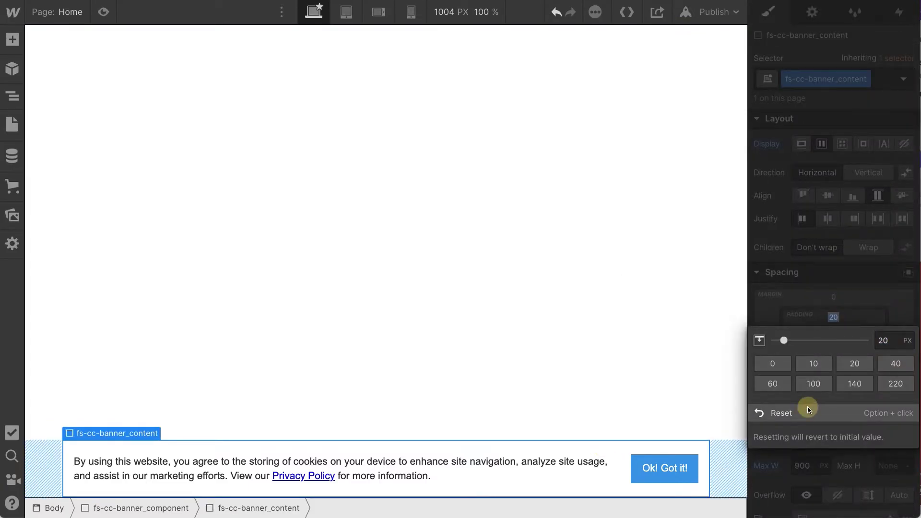
left_click(806, 466)
left_click(793, 332)
left_click(779, 427)
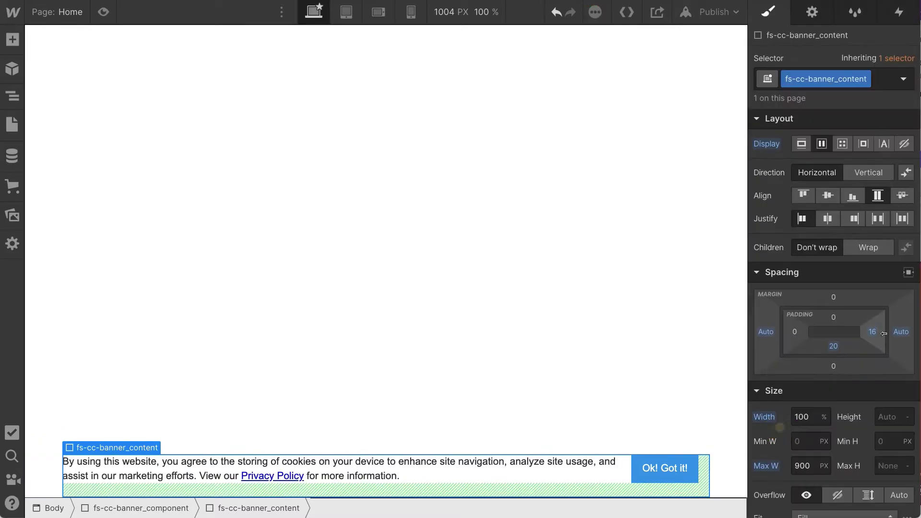
left_click(873, 333)
left_click(782, 425)
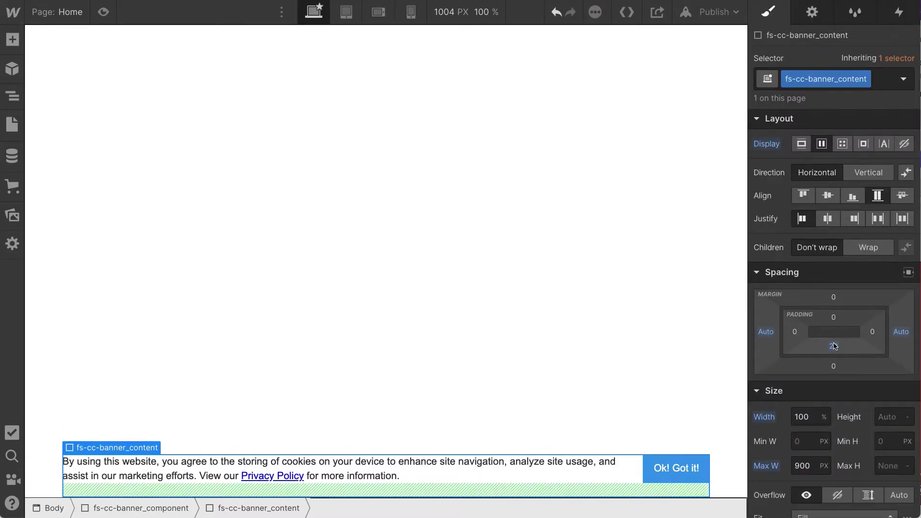
left_click(833, 346)
left_click(792, 441)
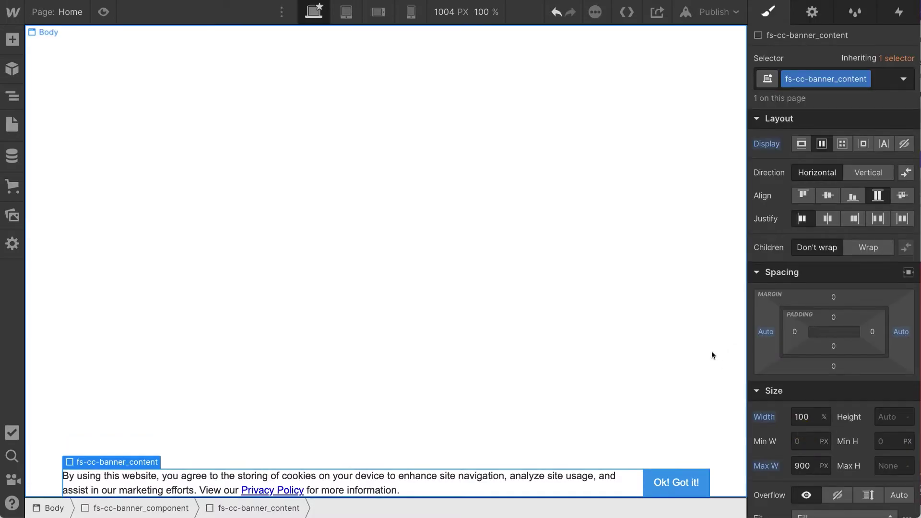
key("super+Up")
Give fs-cc-banner_component 20 px padding on all sides and a #e2e2e2 background colour.
left_click(863, 227)
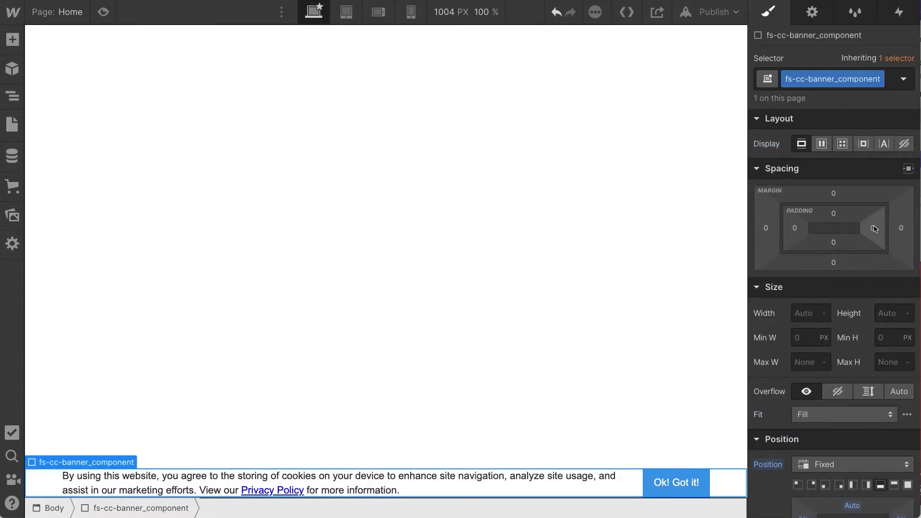
mouse_move(863, 227)
left_mouse_down()
mouse_move(846, 226)
mouse_move(859, 226)
left_mouse_up()
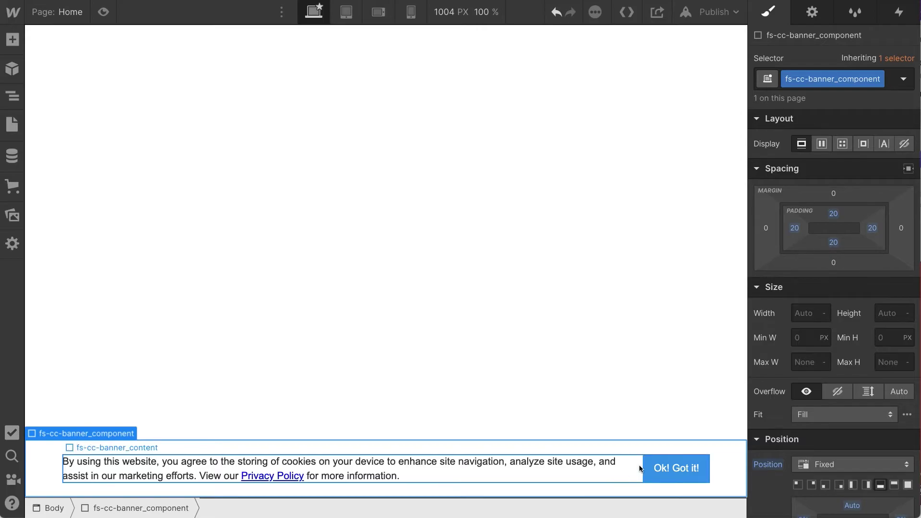
scroll(884, 401, "down", 8)
scroll(884, 401, "down", 3)
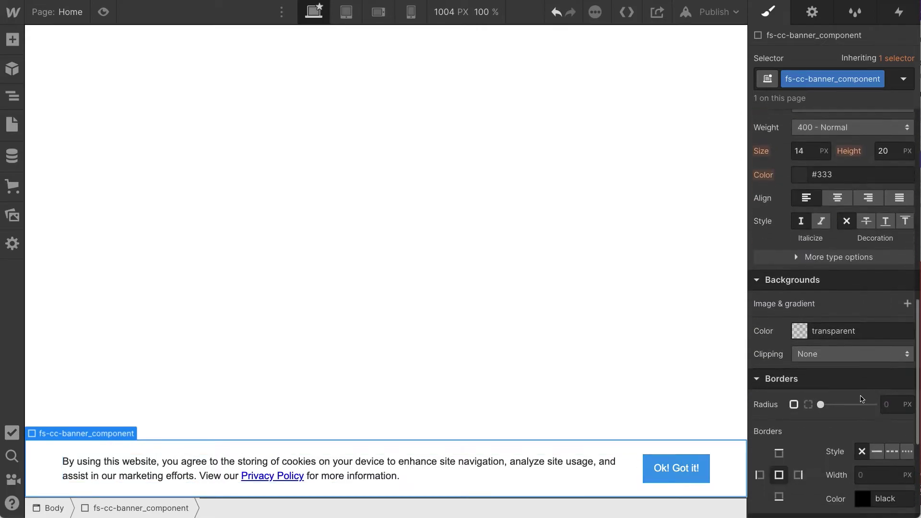
left_click(800, 331)
left_click_drag(784, 191, 728, 111)
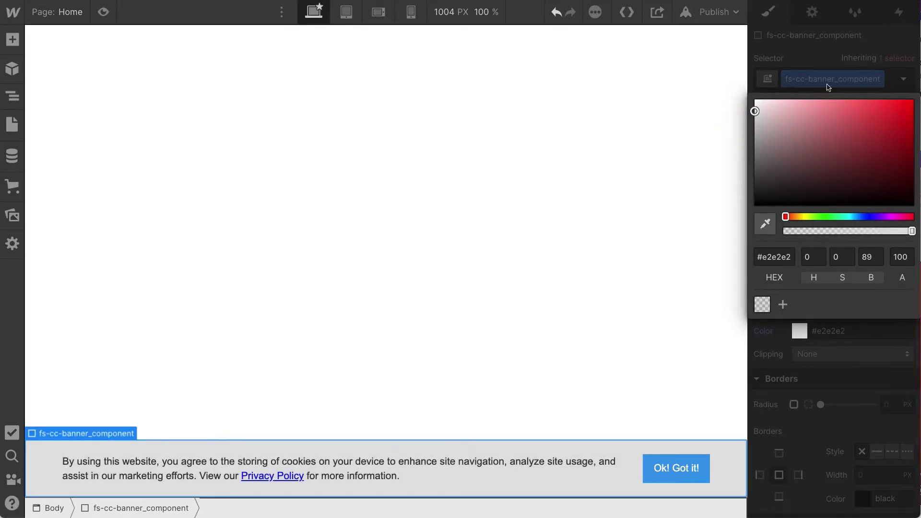
left_click(759, 74)
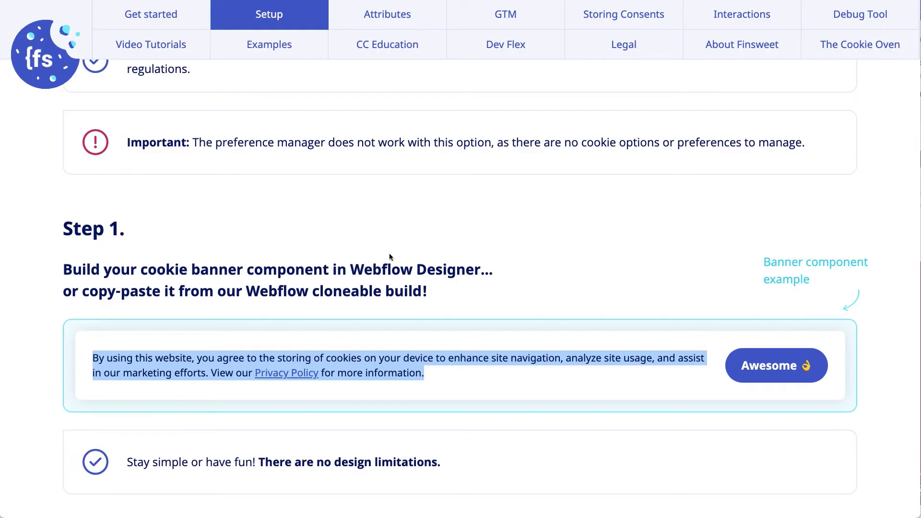
Paste the docs' 'Awesome 👌' text into the button and delete 'Awesome', keeping the 👌 emoji.
left_click(396, 257)
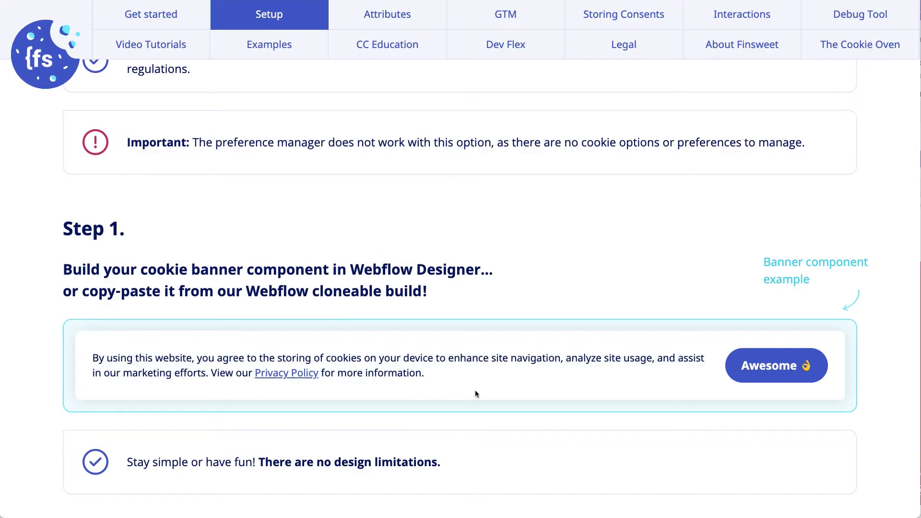
scroll(475, 389, "down", 2)
left_click_drag(787, 302, 816, 307)
key("ctrl+c")
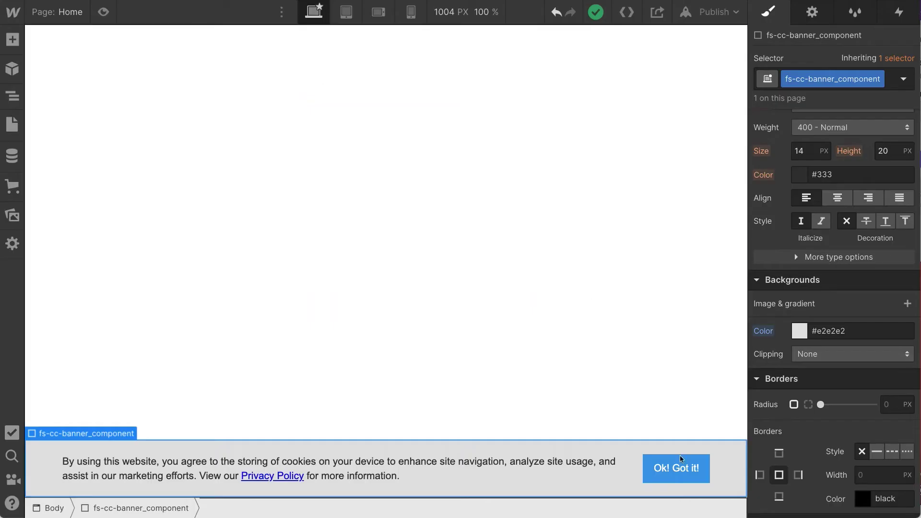
left_click(679, 468)
double_click(695, 468)
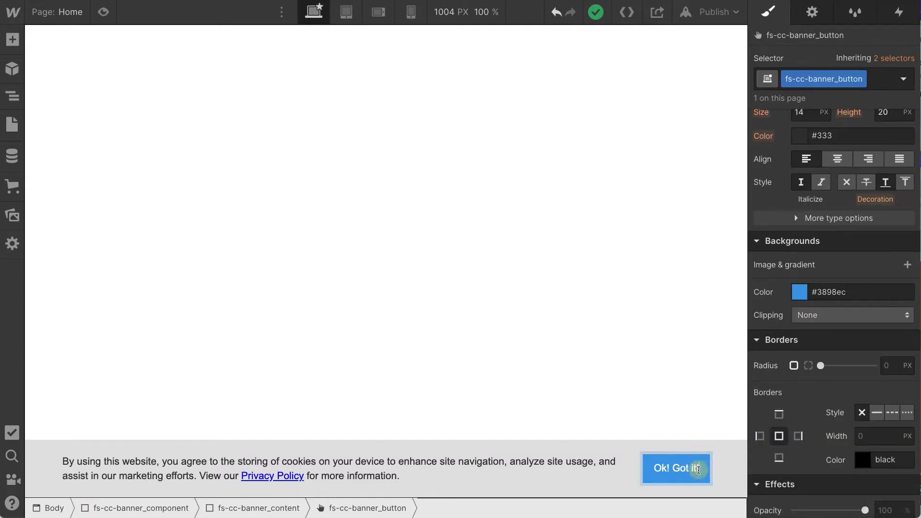
key("ctrl+v")
left_click_drag(694, 467, 639, 469)
key("BackSpace")
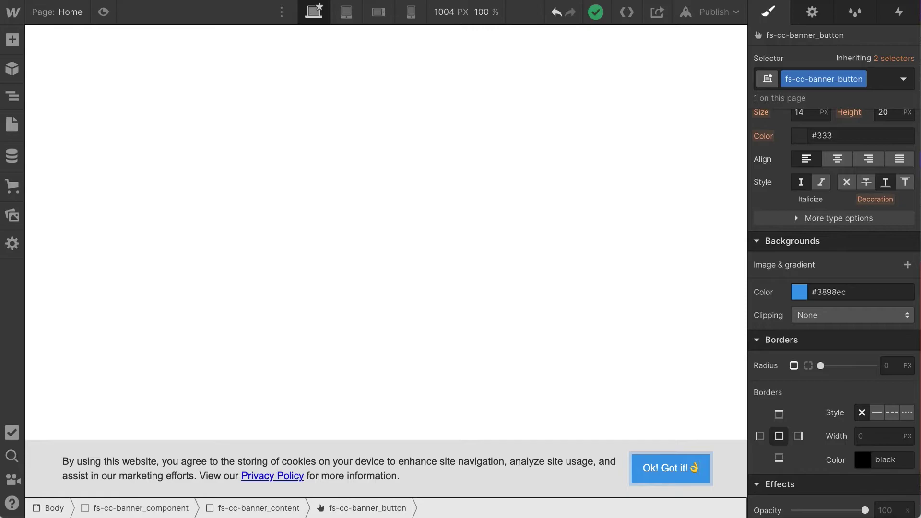
left_click(526, 464)
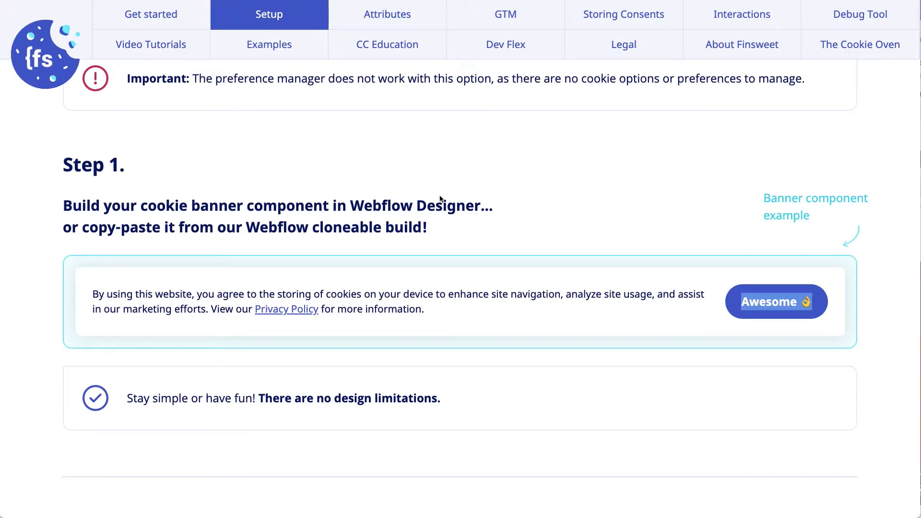
scroll(505, 274, "down", 8)
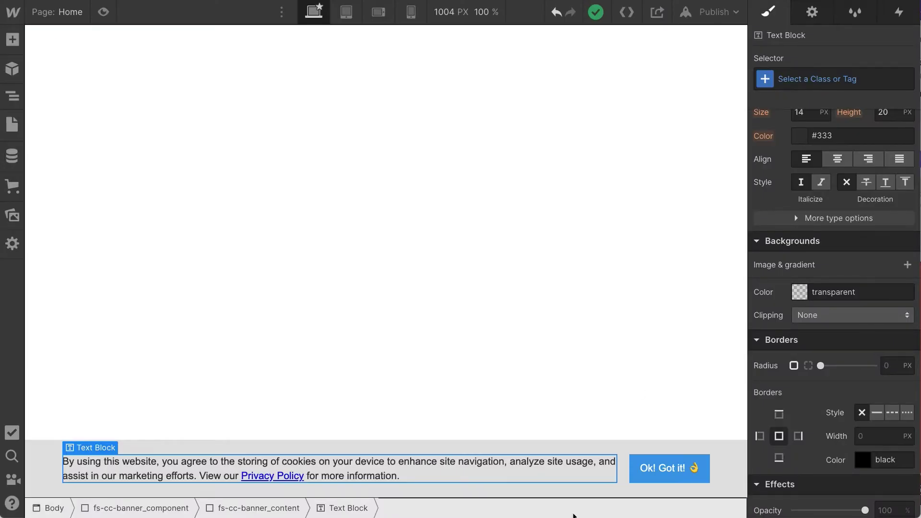
Add the custom attribute fs-cc = banner to the banner component, fixing the 'banne' typo.
left_click(571, 447)
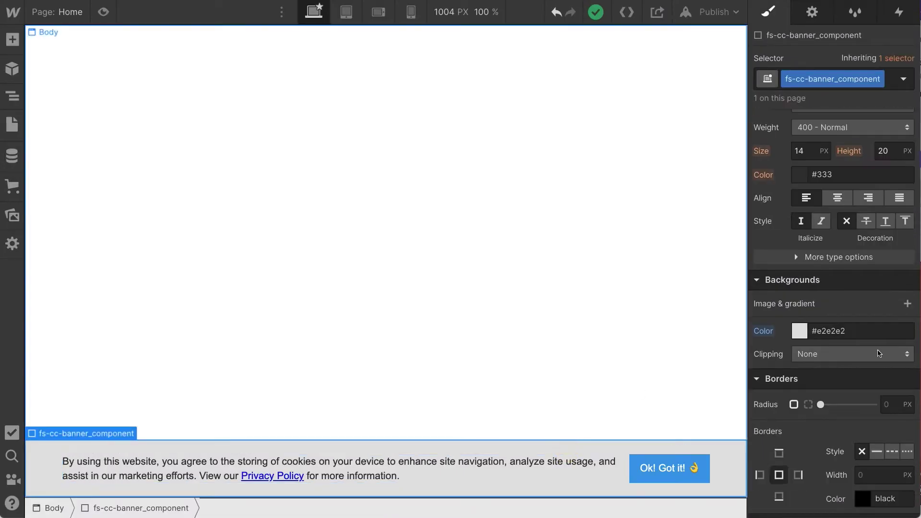
left_click(812, 11)
key("ctrl+plus")
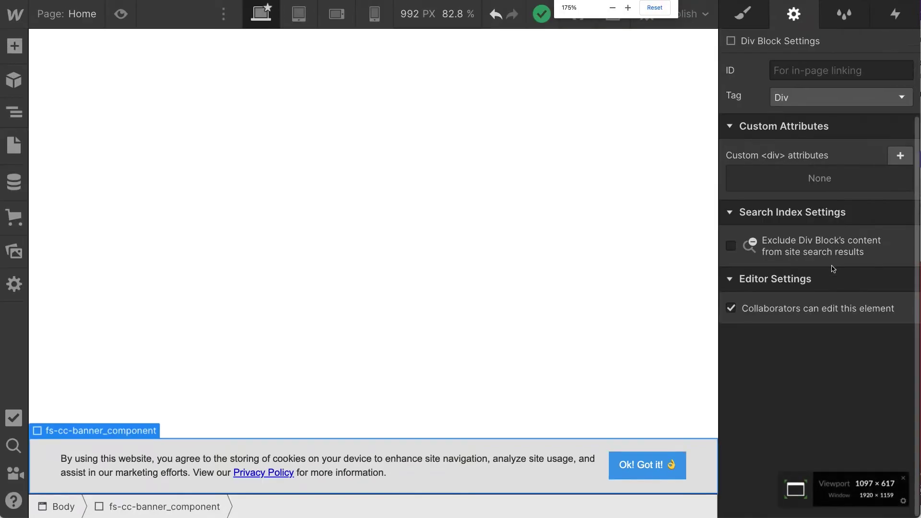
key("ctrl+minus")
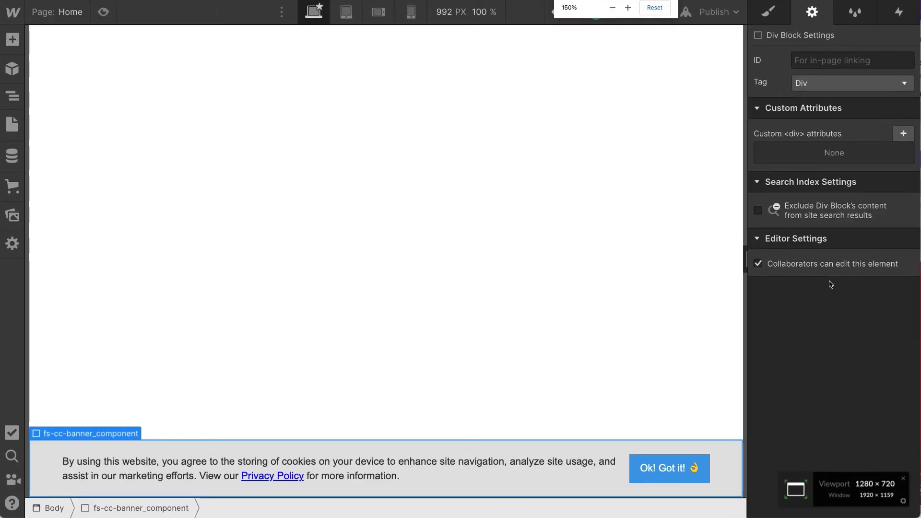
left_click(902, 133)
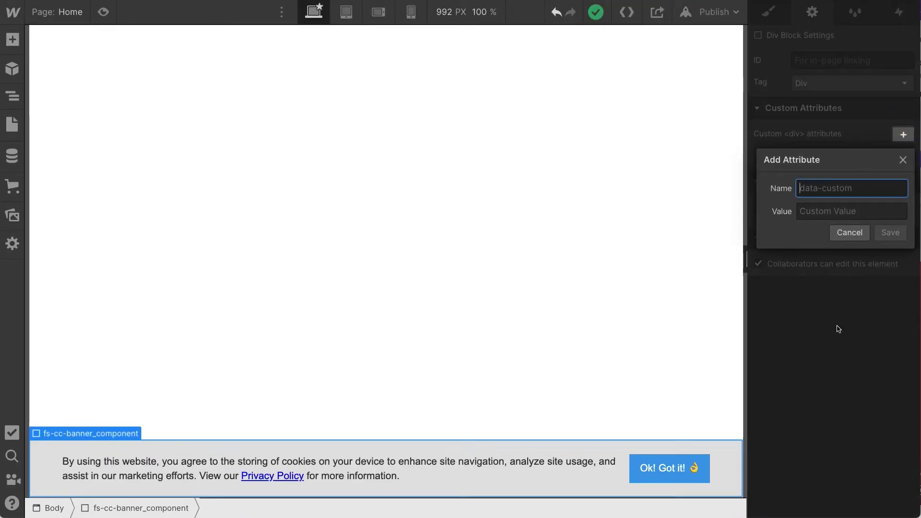
type("fs-cc")
key("Tab")
type("banne")
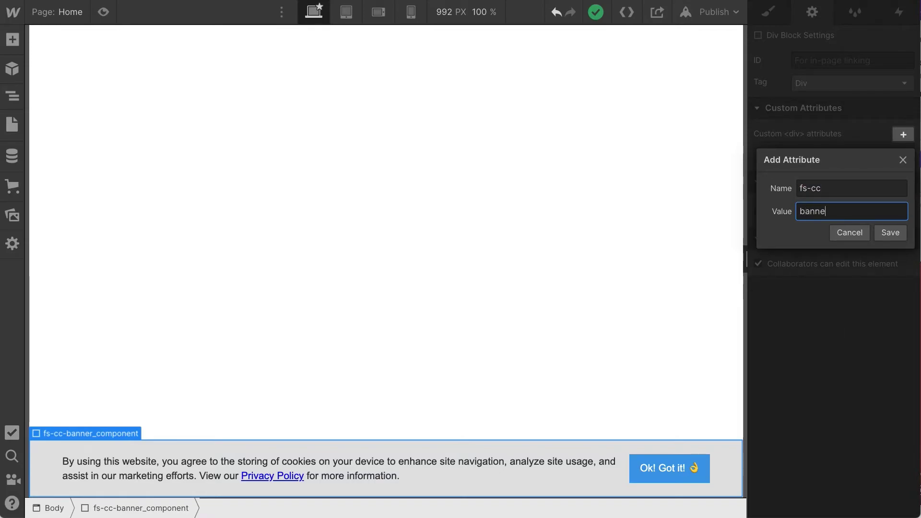
key("Return")
left_click(808, 151)
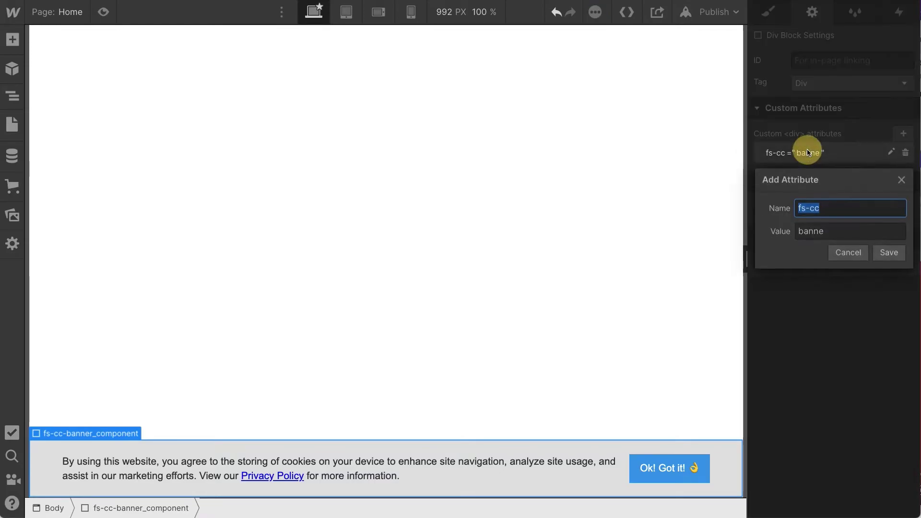
left_click(847, 229)
type("r")
left_click(888, 254)
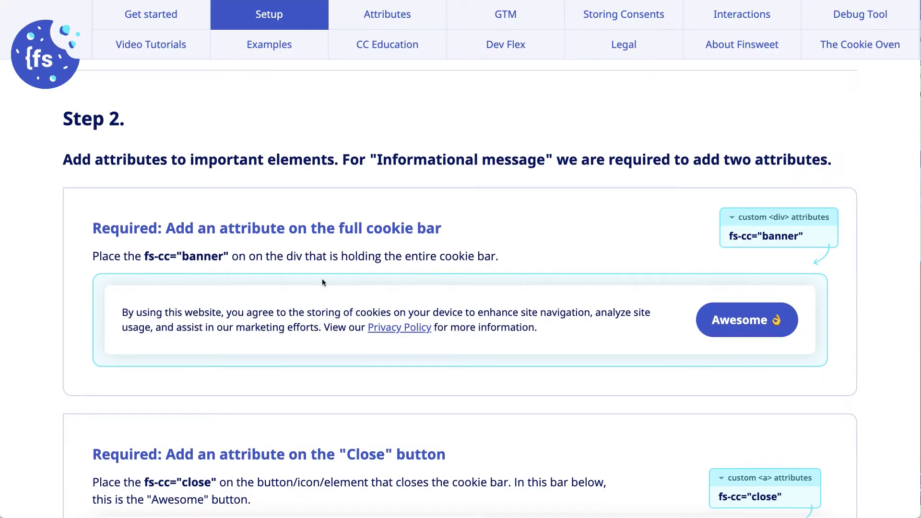
Give the 'Ok! Got it!' button the custom attribute fs-cc with value close.
scroll(323, 282, "down", 3)
scroll(323, 282, "down", 2)
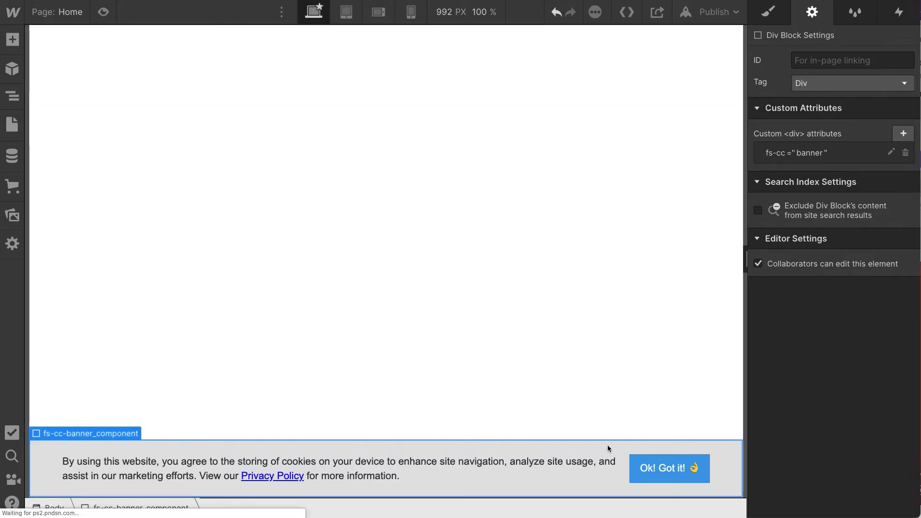
left_click(642, 463)
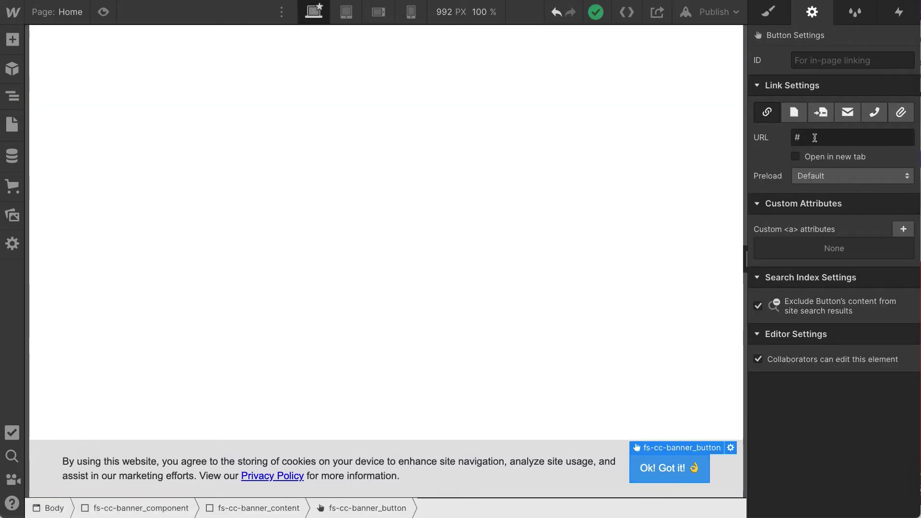
left_click(904, 229)
type("fs-cc")
left_click(851, 306)
type("close")
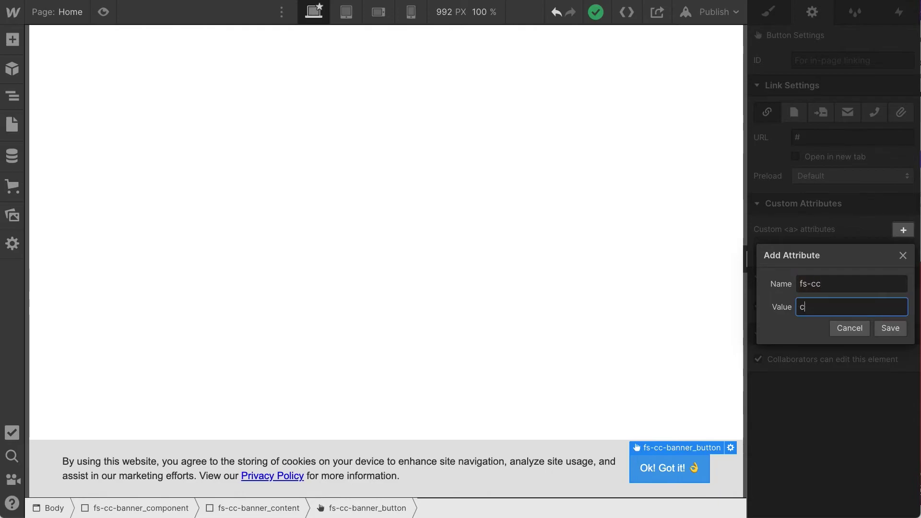
left_click(890, 328)
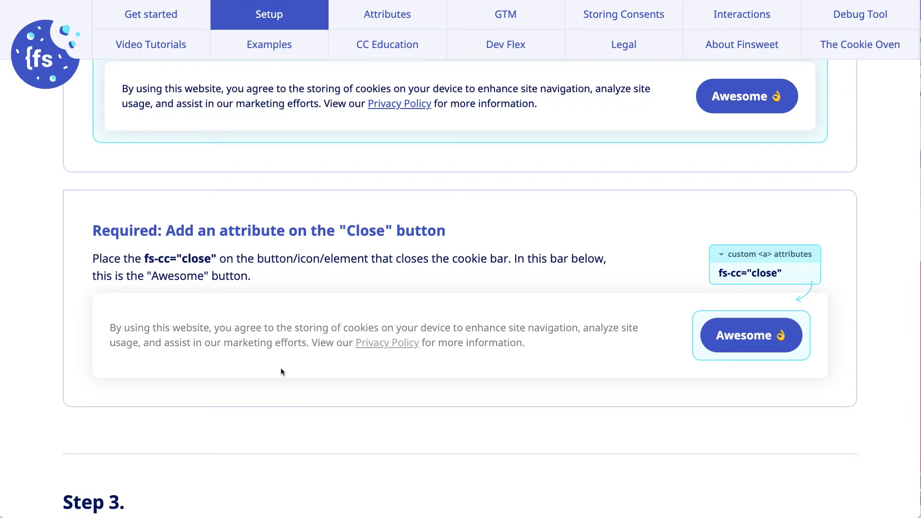
scroll(280, 368, "down", 8)
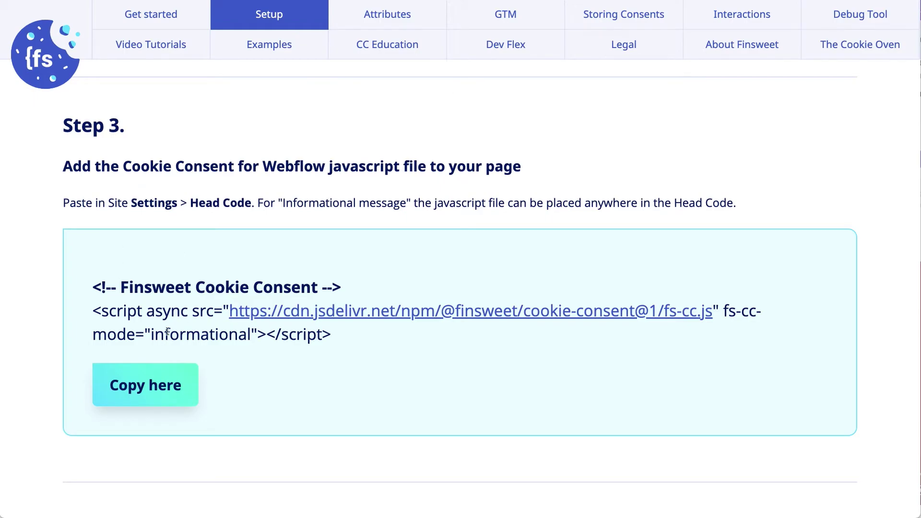
Copy the Step 3 cookie consent head script from the Finsweet docs, then go to Webflow's Project Settings.
left_click(116, 394)
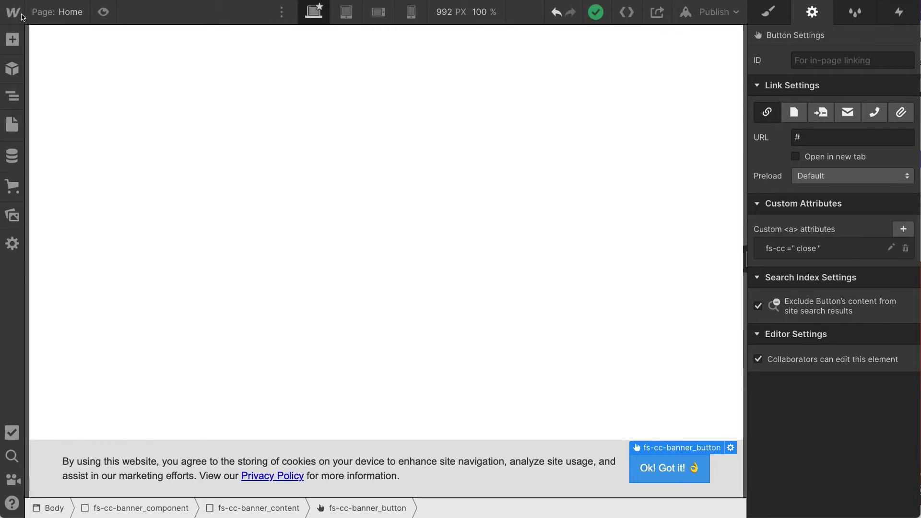
left_click(23, 17)
left_click(122, 57)
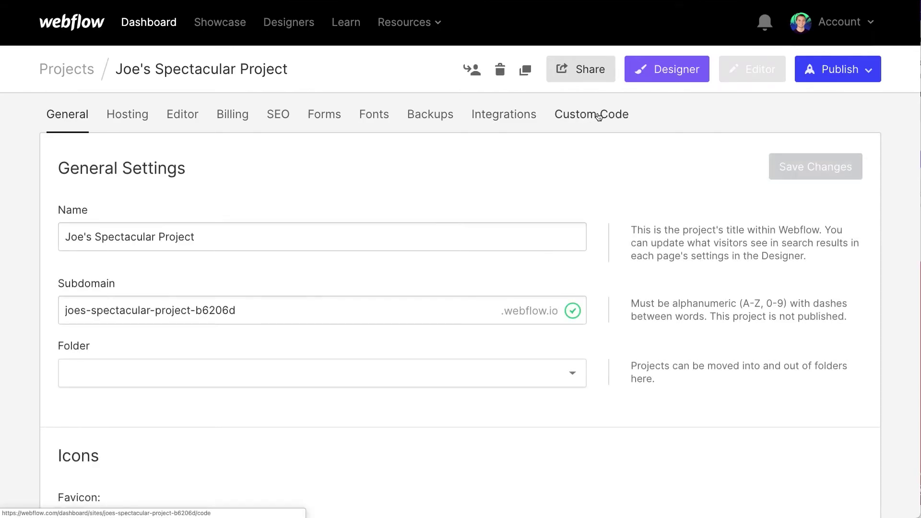
Paste the Finsweet cookie consent script into the Custom Code Head Code and save the changes.
left_click(599, 116)
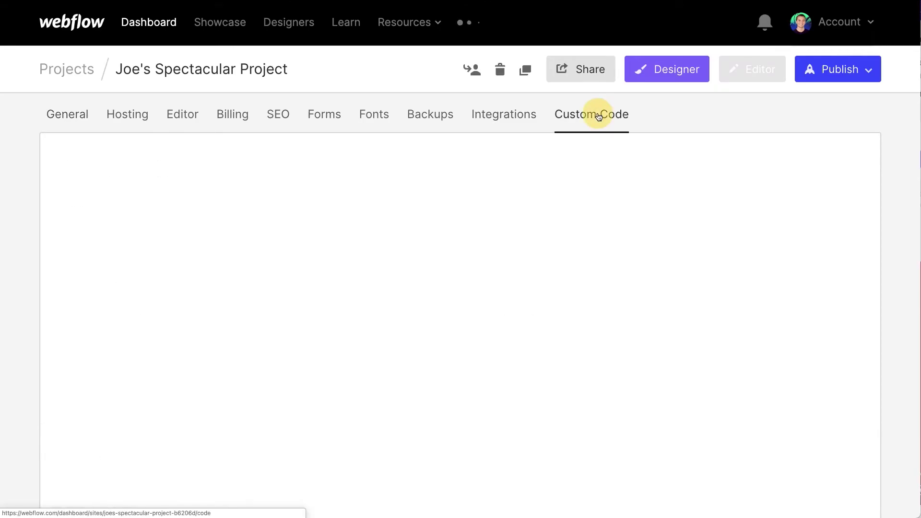
scroll(179, 305, "down", 3)
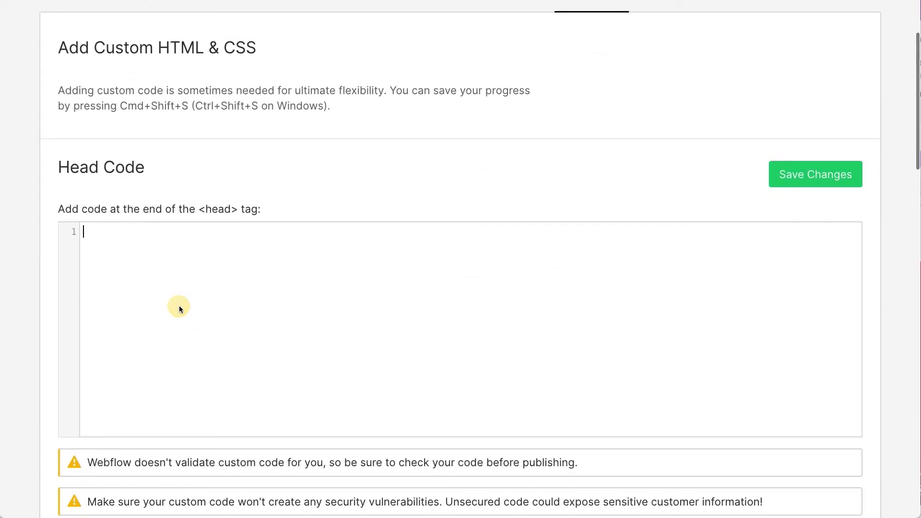
key("super+v")
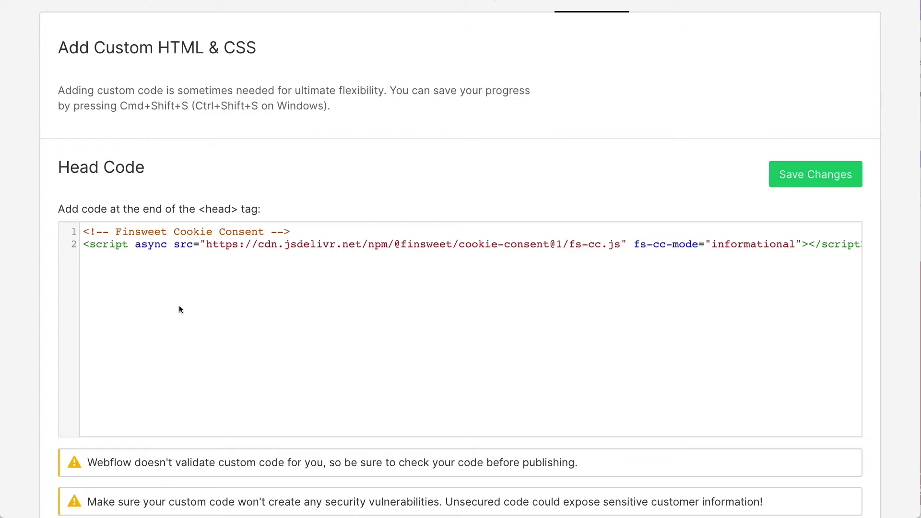
left_click(811, 175)
Publish the site to its webflow.io domain.
scroll(808, 179, "up", 3)
left_click(837, 67)
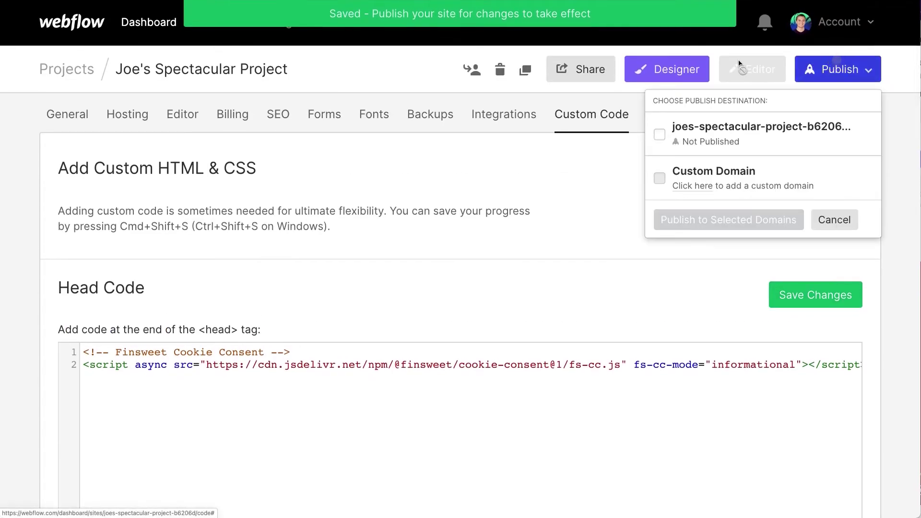
left_click(667, 224)
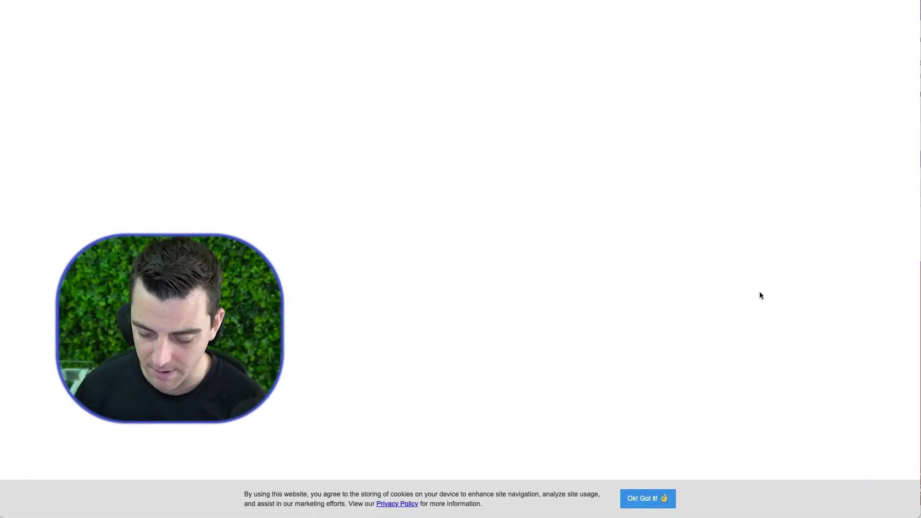
Zoom in and reload the live page, then dismiss the cookie banner with Ok! Got it!
key("super+equal")
key("super+equal")
key("super+equal")
key("super+equal")
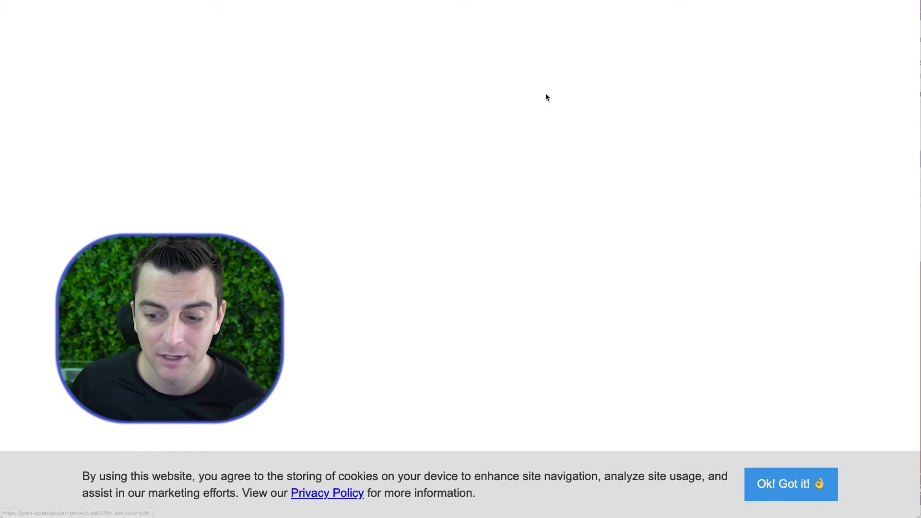
left_click(330, 3)
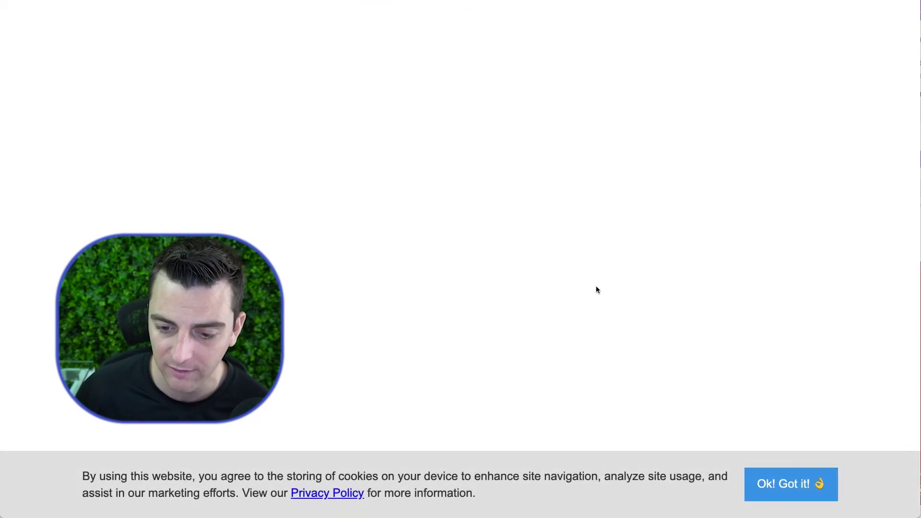
left_click(780, 483)
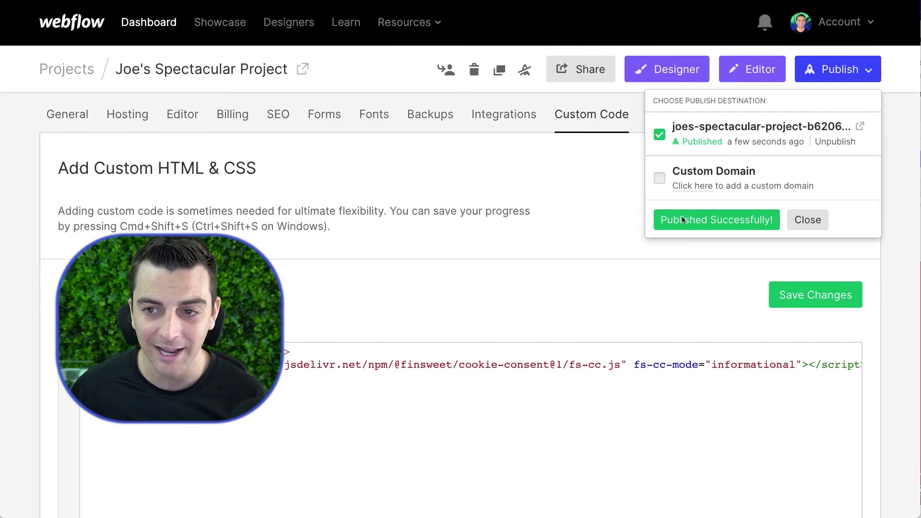
Open the project in the Designer and return to its tab on the Home page.
left_click(679, 75)
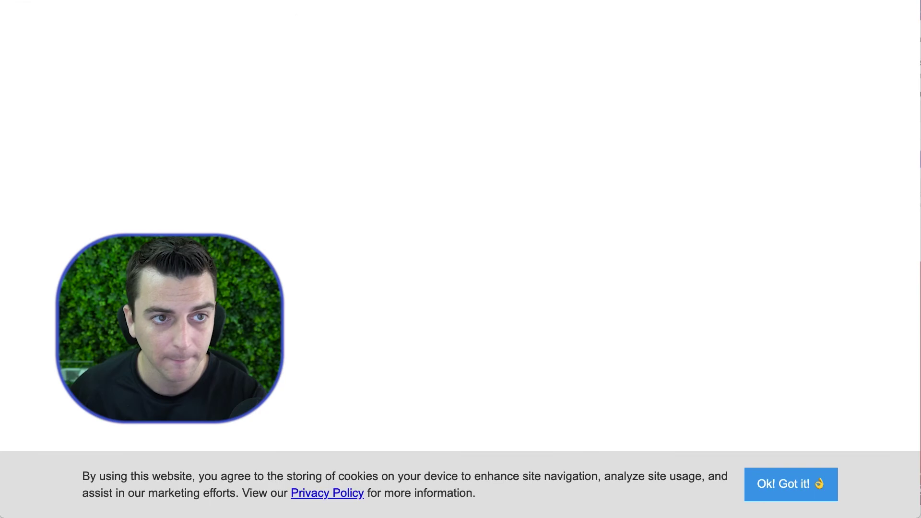
key("ctrl+shift+Tab")
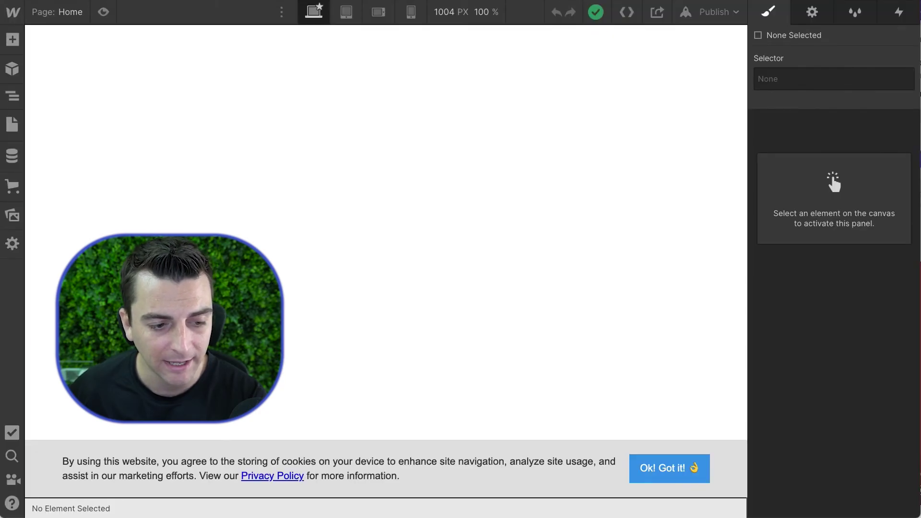
Set the fs-cc-banner_component's Display to None and republish the site to the selected domain.
left_click(45, 447)
left_click(905, 144)
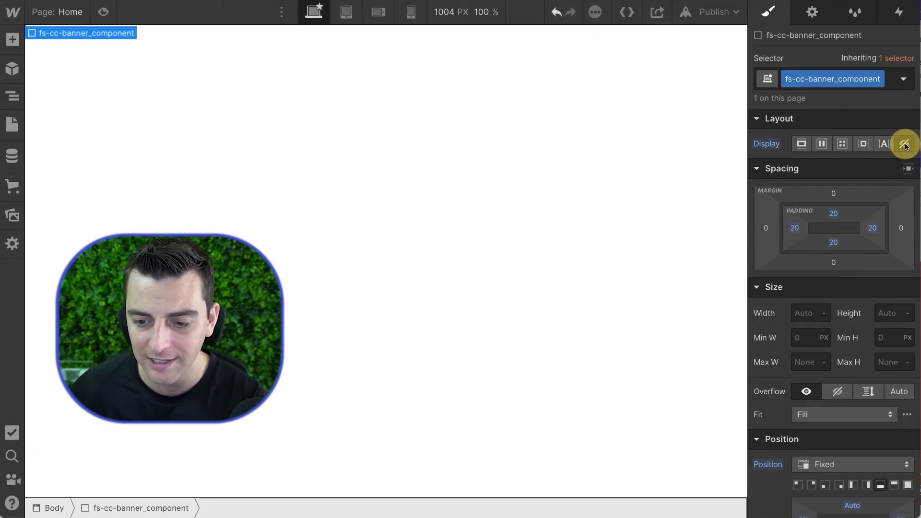
left_click(715, 12)
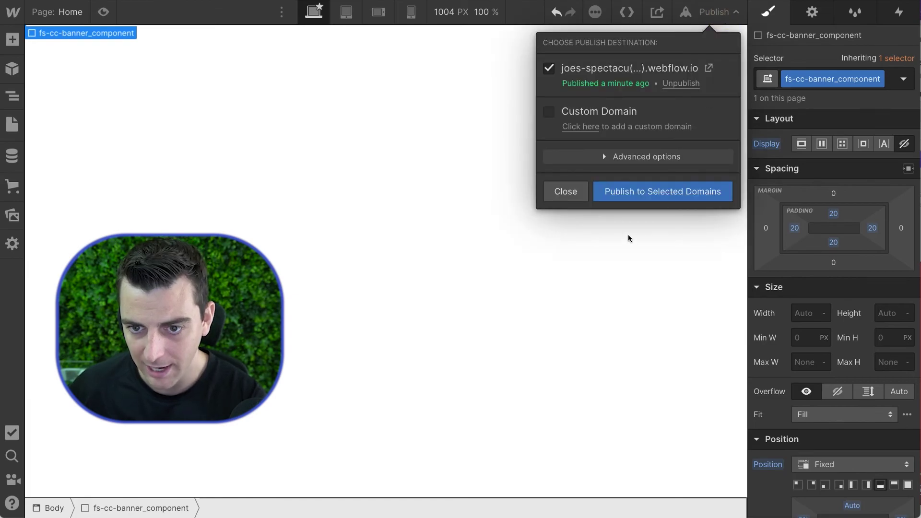
left_click(621, 202)
left_click(564, 194)
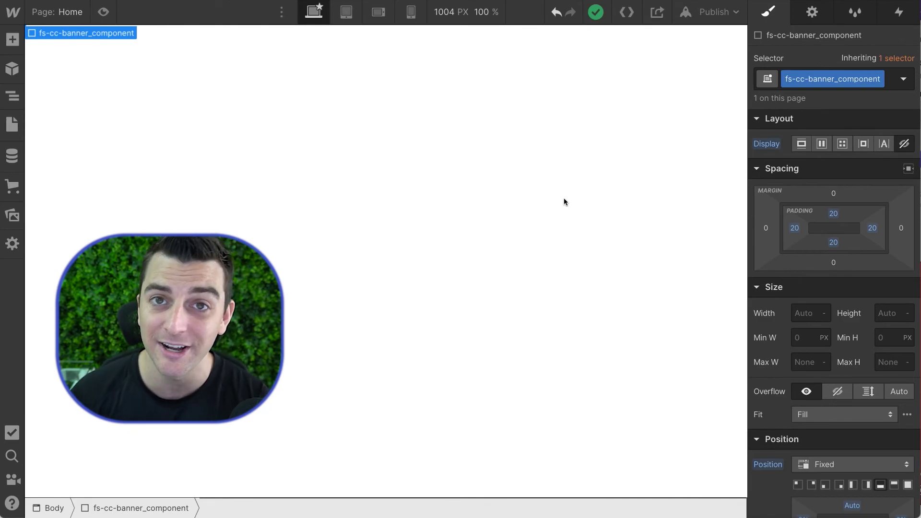
left_click(694, 14)
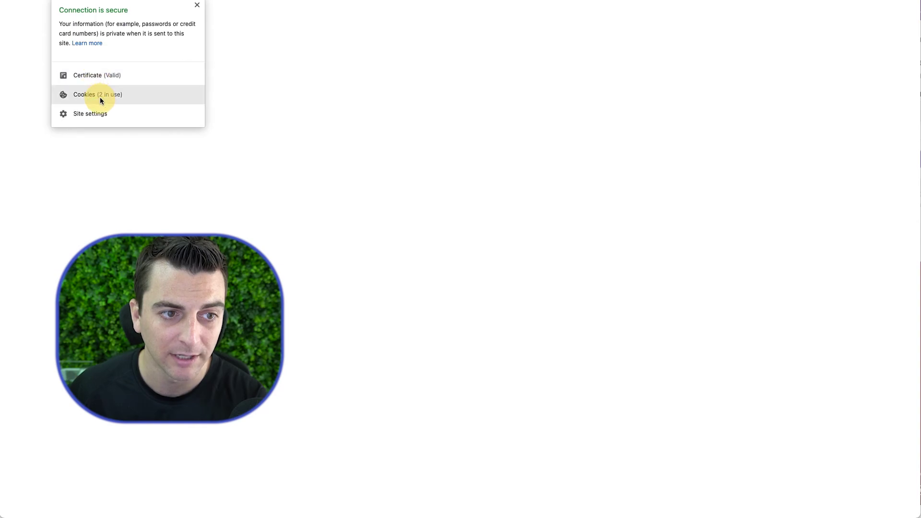
Remove the live site's stored cookies and close the cookies list.
left_click(413, 220)
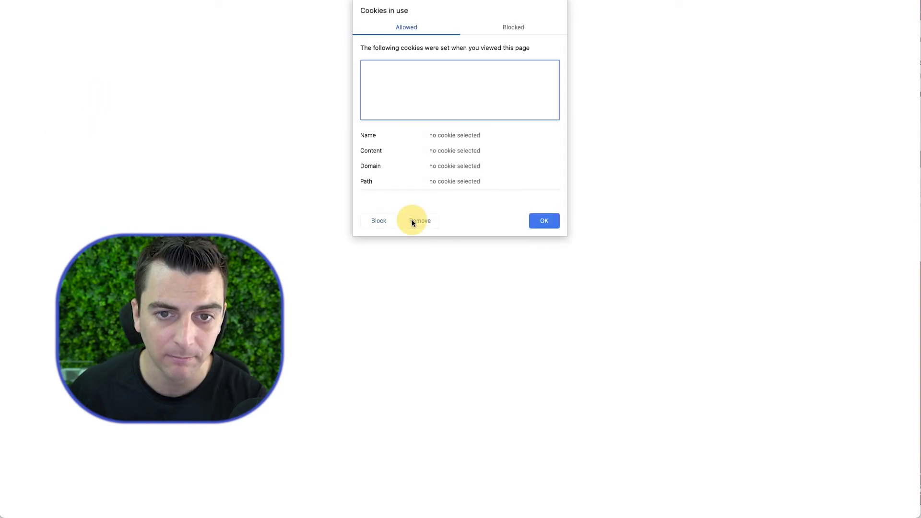
left_click(551, 224)
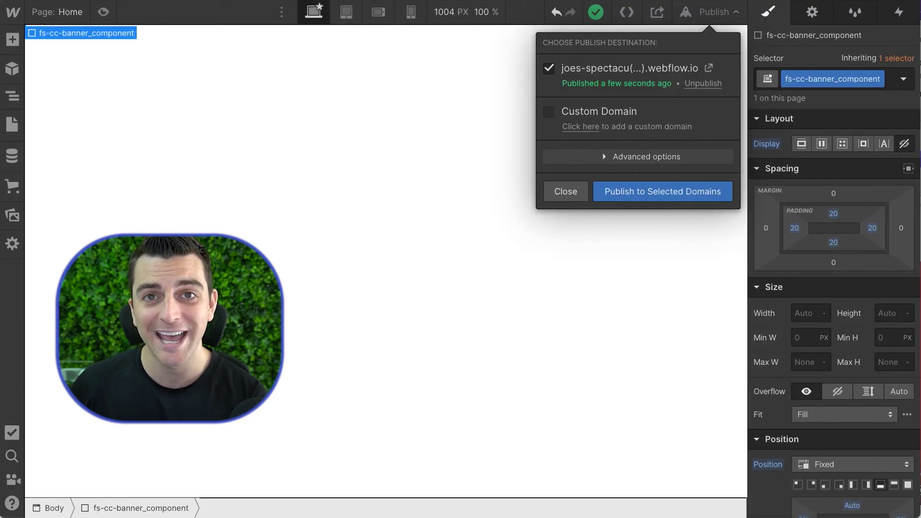
Close the Designer's Publish dropdown.
left_click(576, 190)
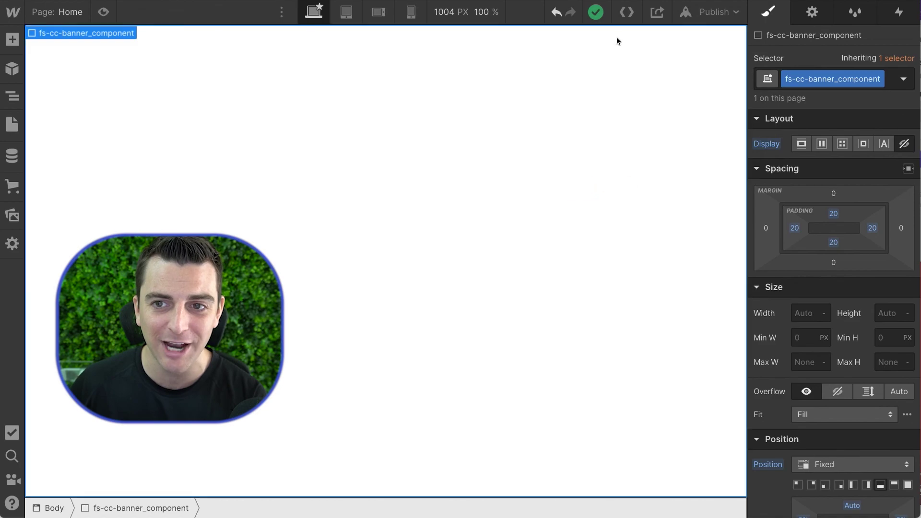